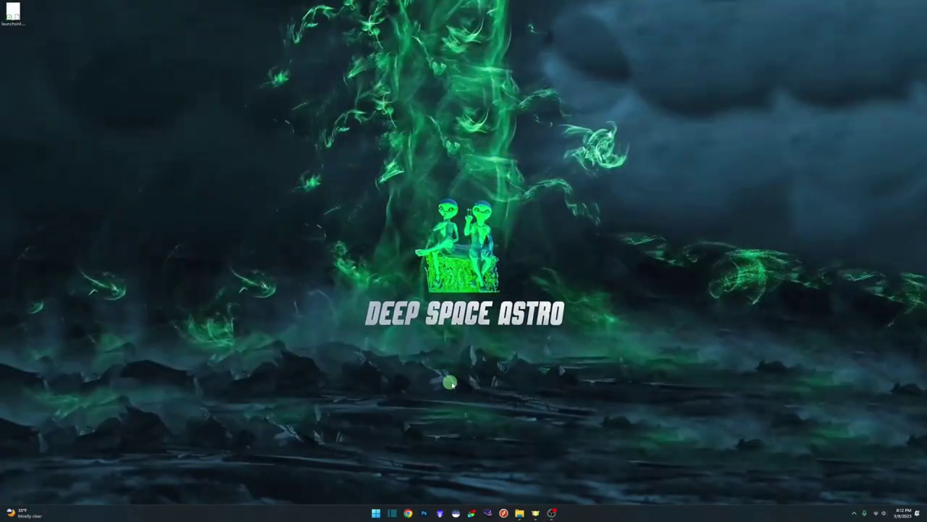
# Rename the Lights folder in the Thor's Helmet folder to LightsOrg
pyautogui.click(519, 512)
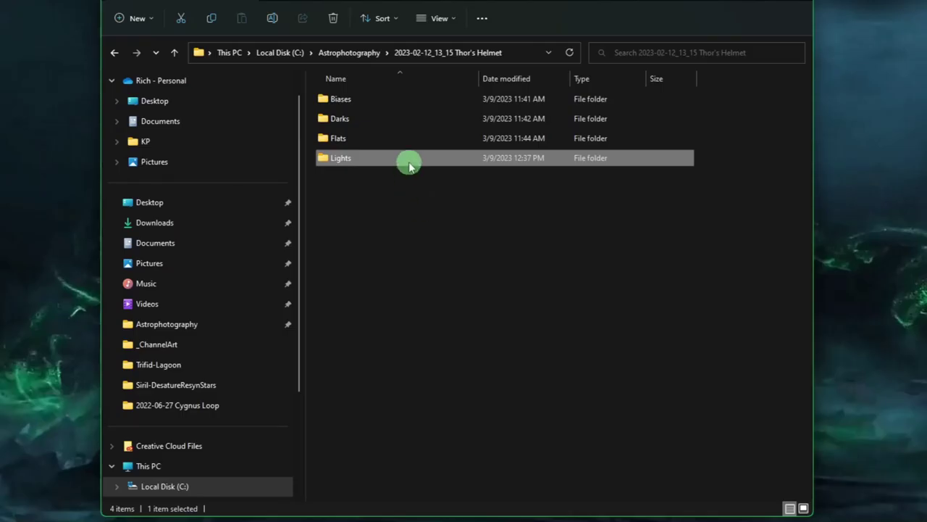
pyautogui.press('F2')
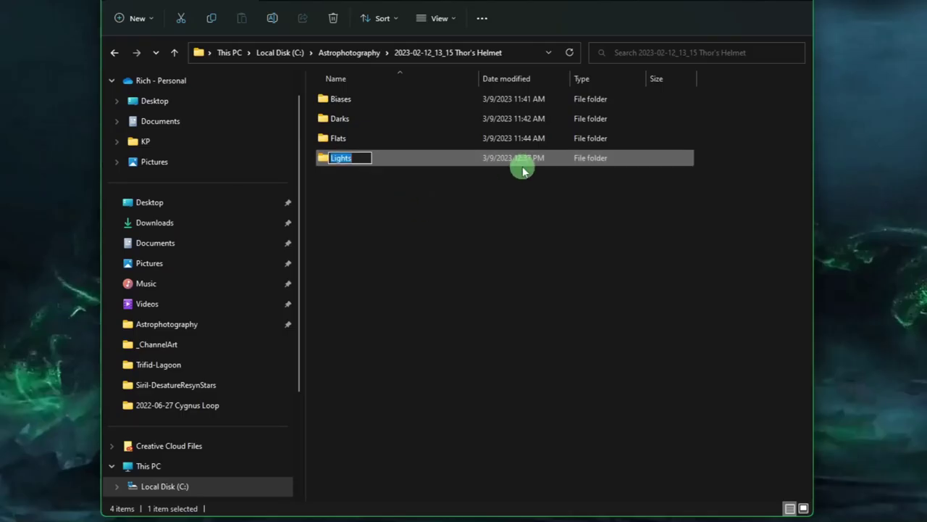
pyautogui.press('End')
pyautogui.write('Org')
pyautogui.press('Return')
# Create a new empty folder named Lights beside LightsOrg
pyautogui.rightClick(414, 290)
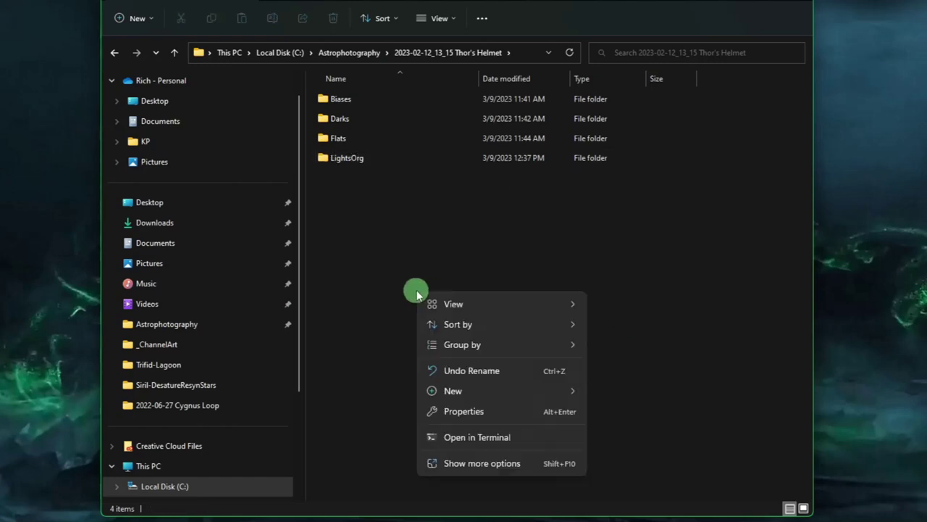
pyautogui.moveTo(466, 391)
pyautogui.click(609, 389)
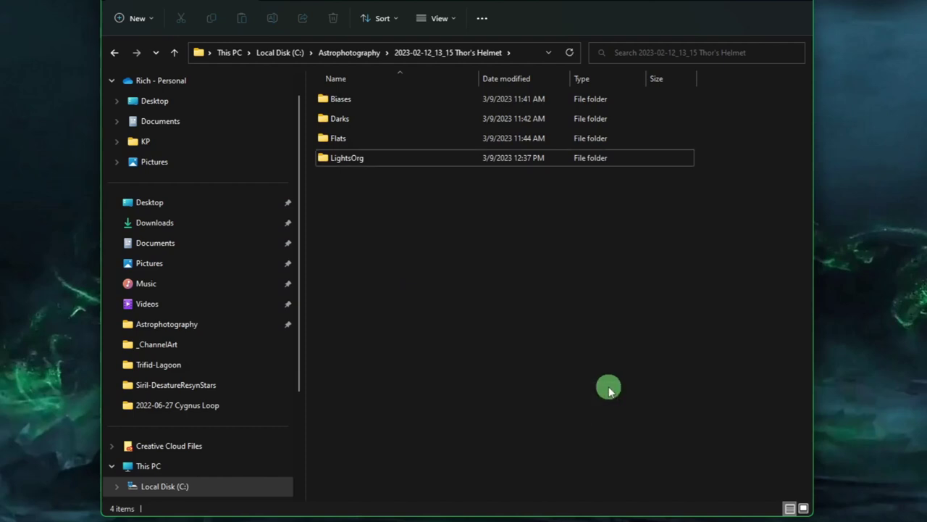
pyautogui.write('Lights')
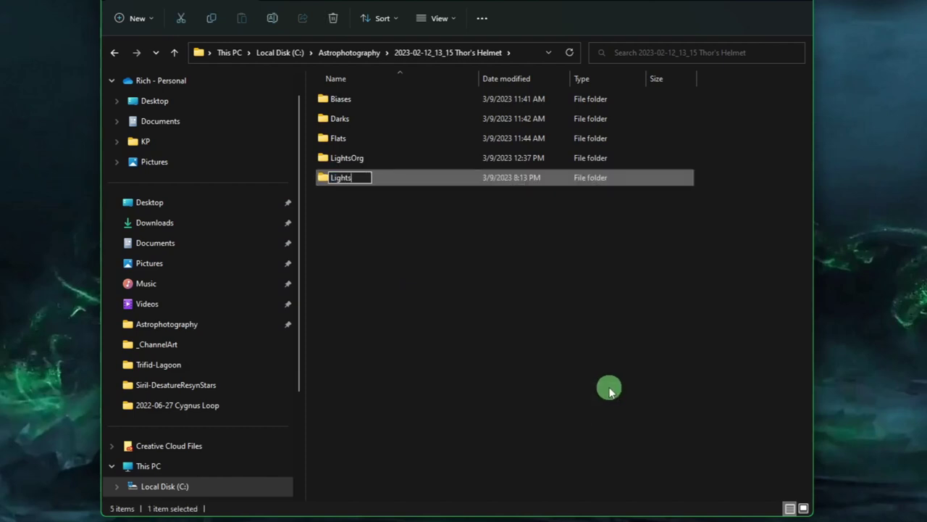
pyautogui.press('Return')
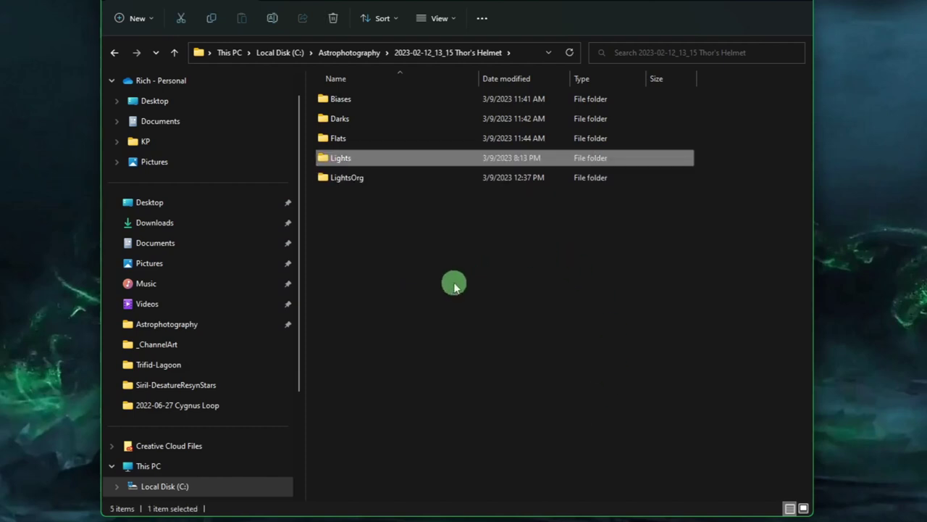
# Check the raw frames inside LightsOrg, then return to the Thor's Helmet folder
pyautogui.doubleClick(367, 179)
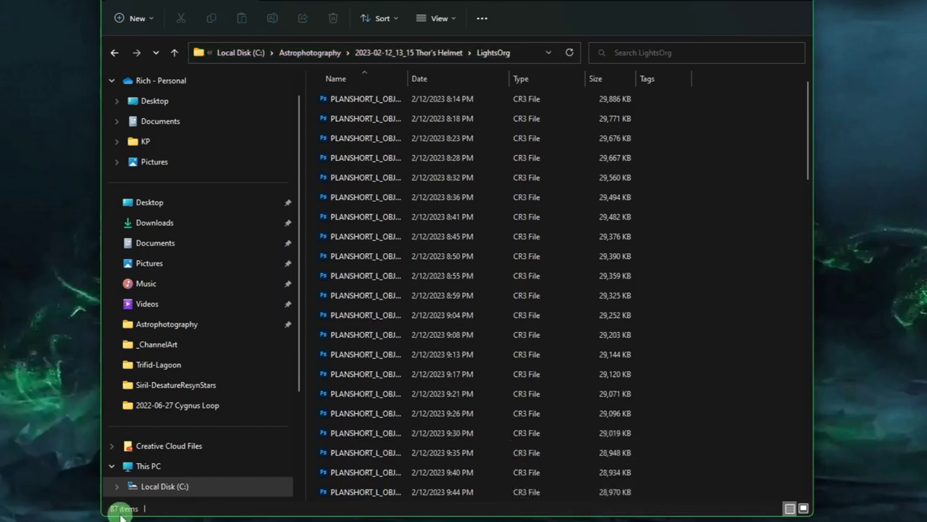
pyautogui.click(438, 53)
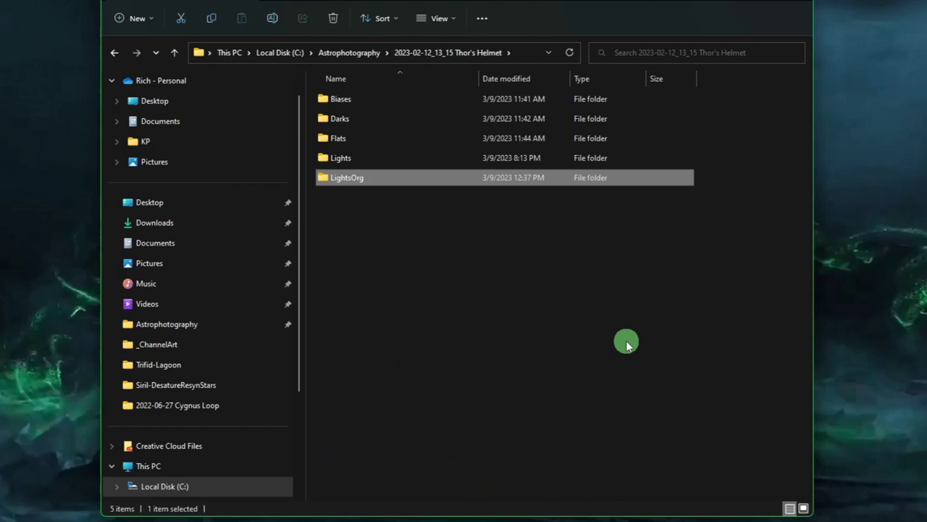
pyautogui.click(371, 158)
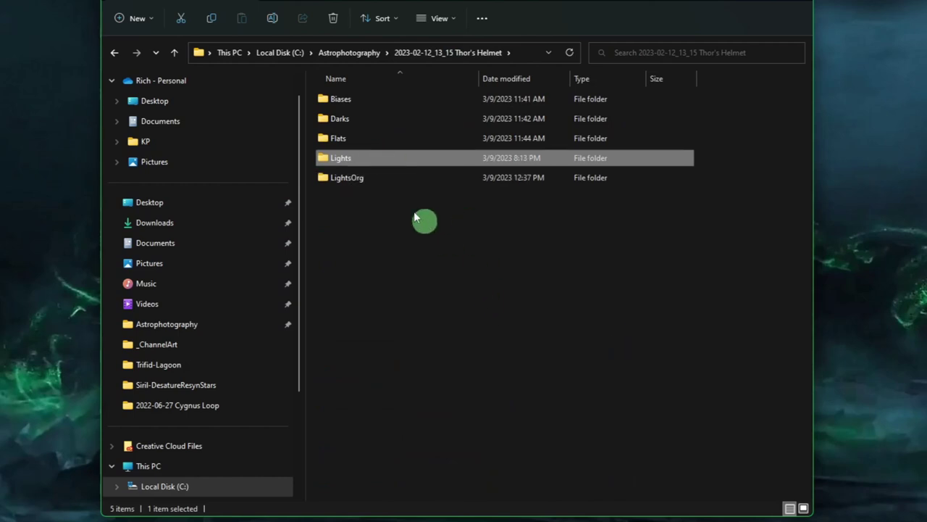
pyautogui.click(422, 177)
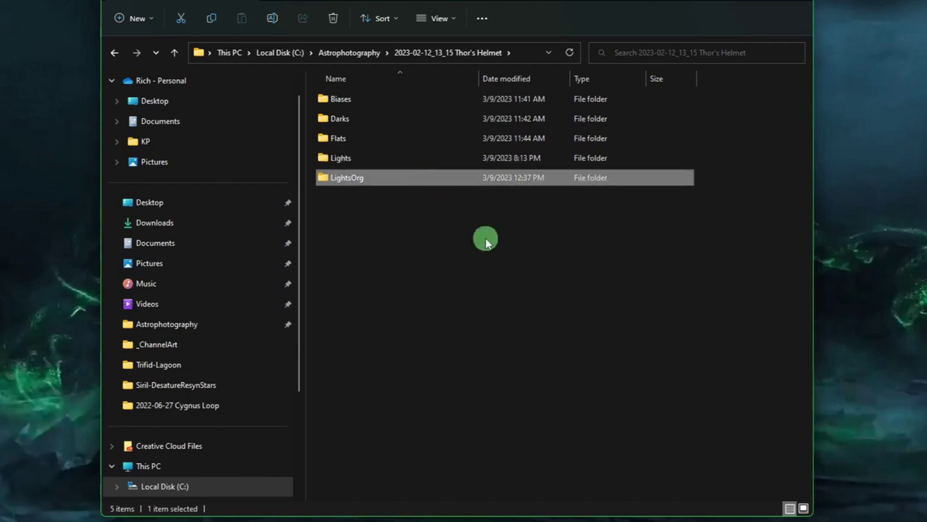
# Set Siril's working directory to the new empty Lights folder of Thor's Helmet
pyautogui.click(411, 160)
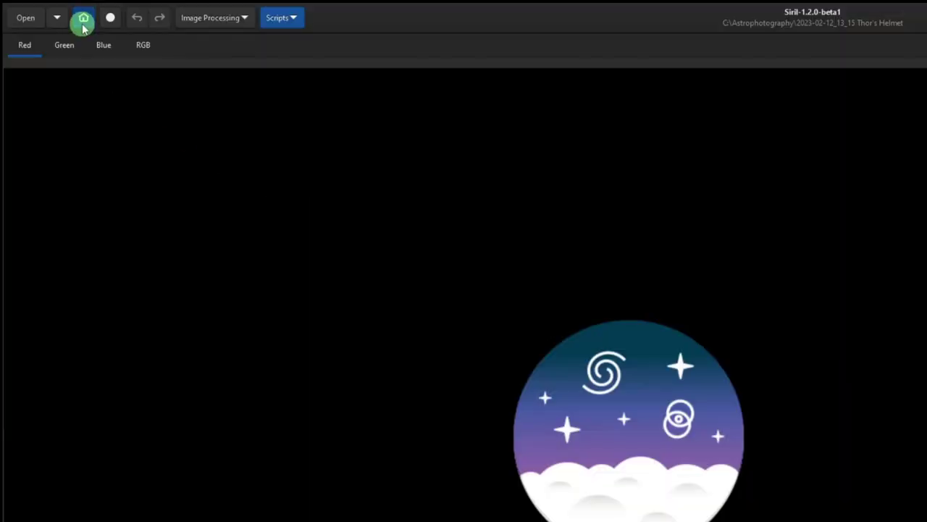
pyautogui.click(83, 22)
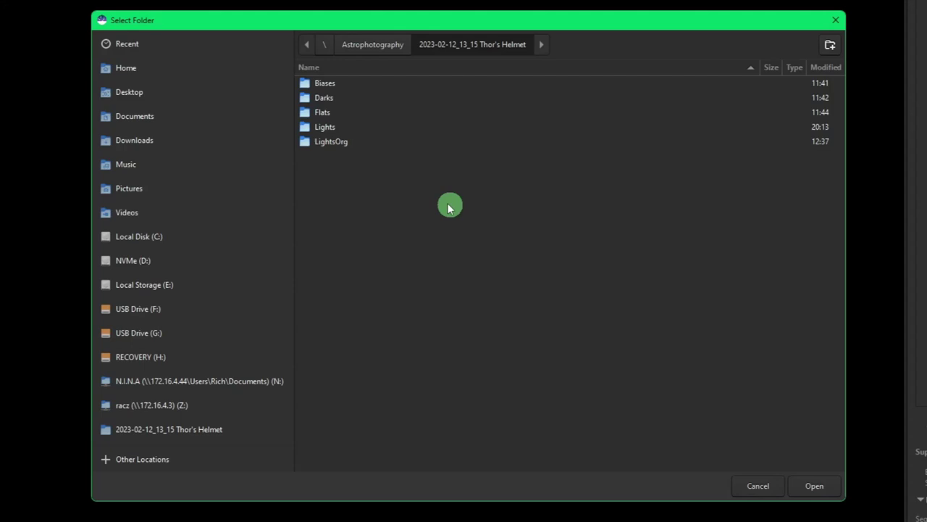
pyautogui.doubleClick(337, 126)
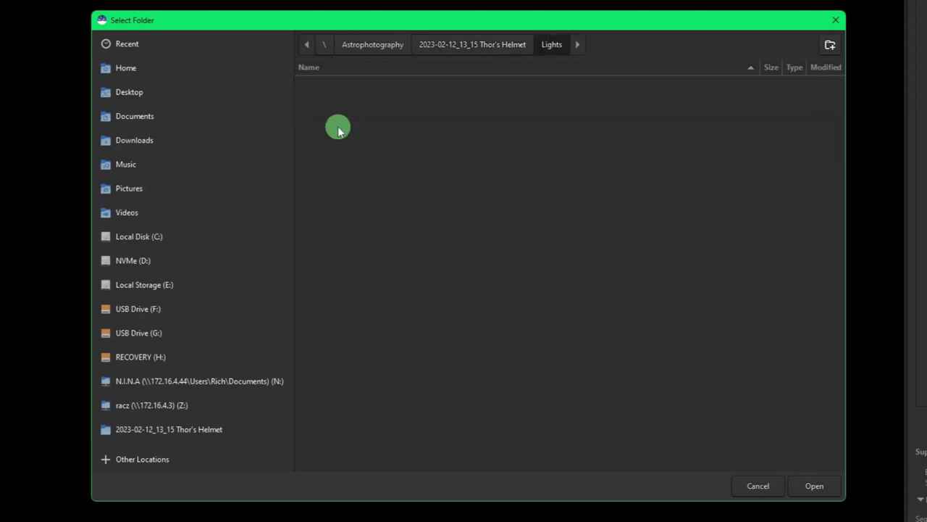
pyautogui.click(815, 486)
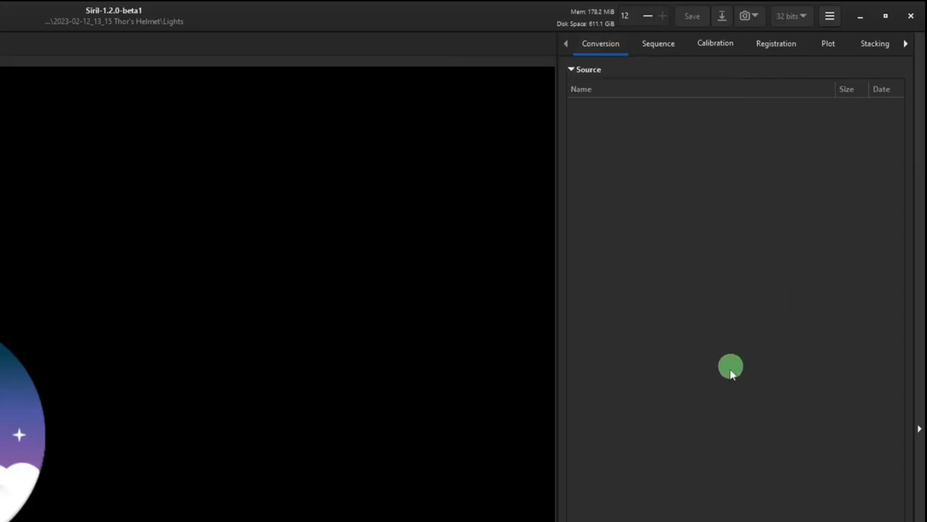
# Add all raw frames from LightsOrg and convert them into a FITS sequence named blink
pyautogui.click(655, 454)
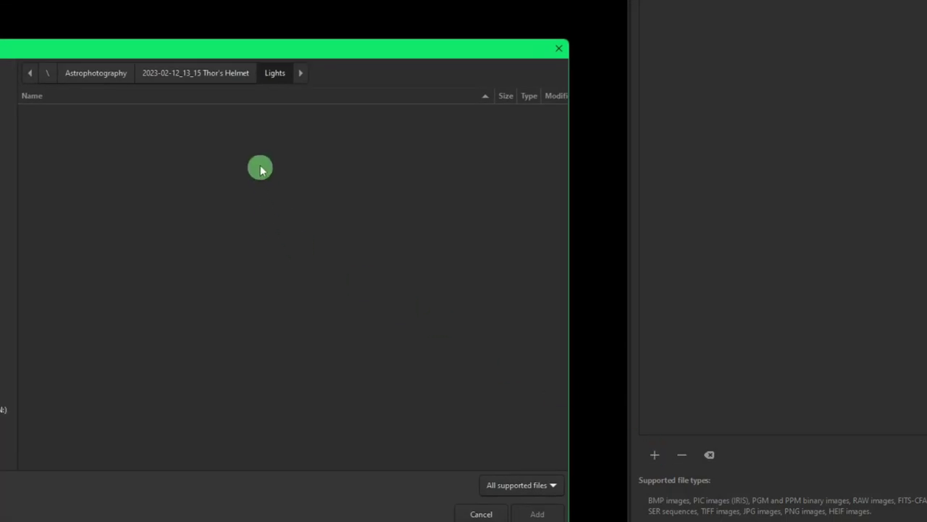
pyautogui.click(207, 77)
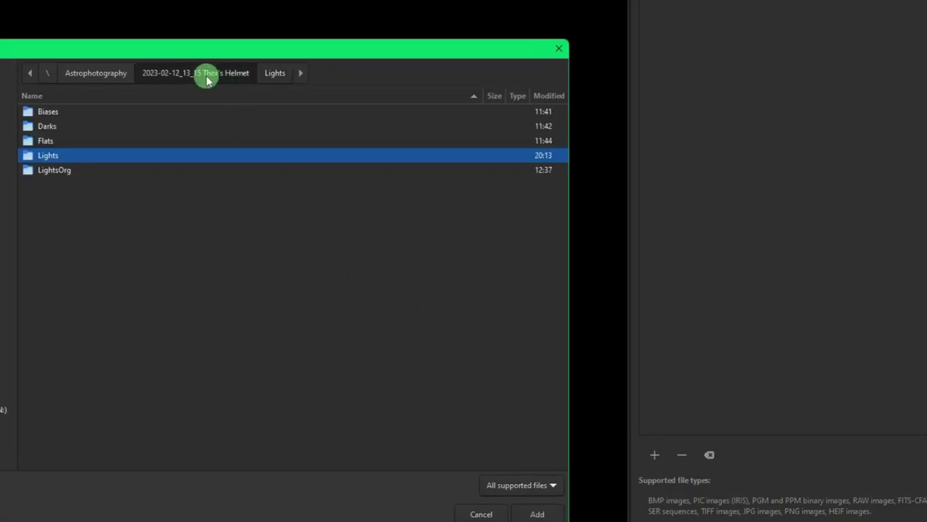
pyautogui.click(75, 171)
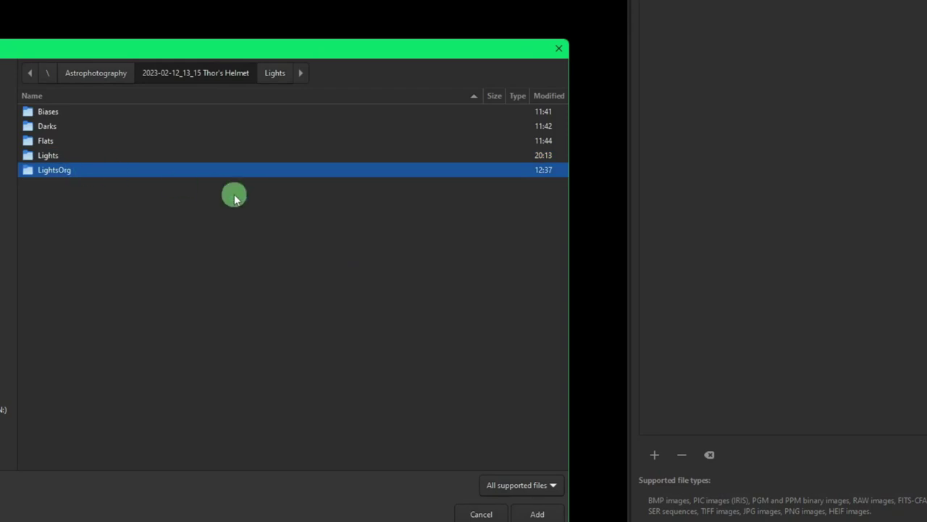
pyautogui.doubleClick(130, 168)
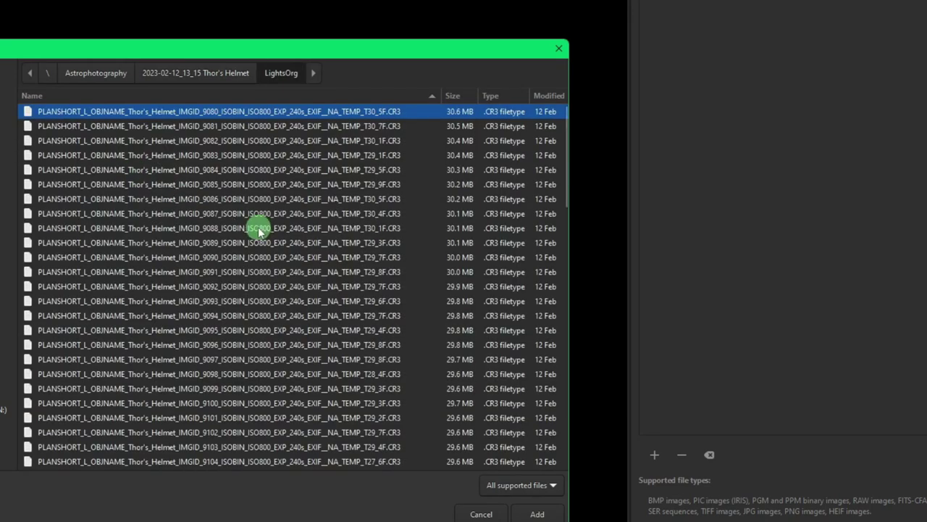
pyautogui.hotkey('ctrl', 'a')
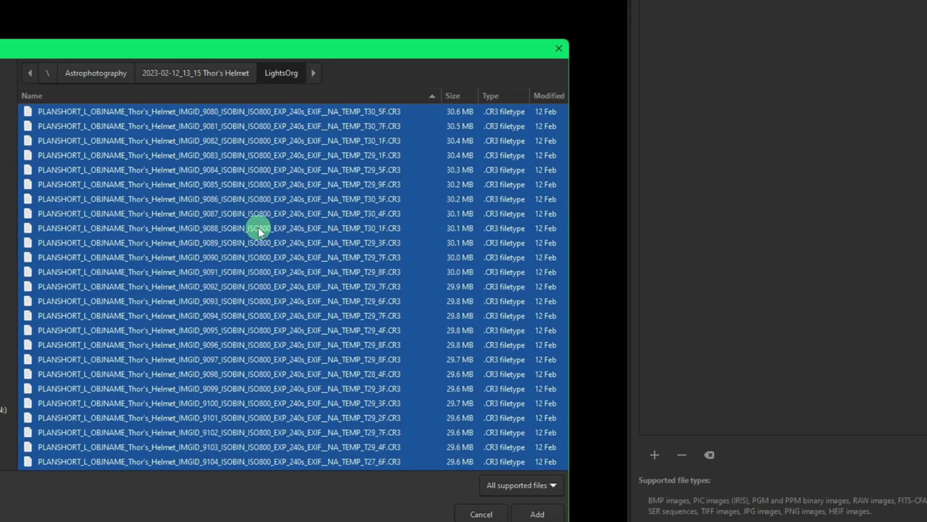
pyautogui.click(538, 513)
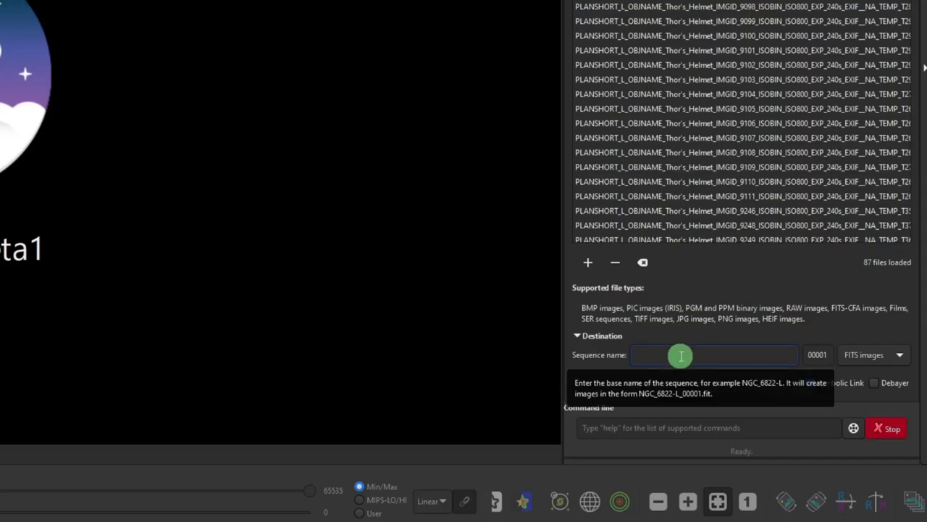
pyautogui.write('blink')
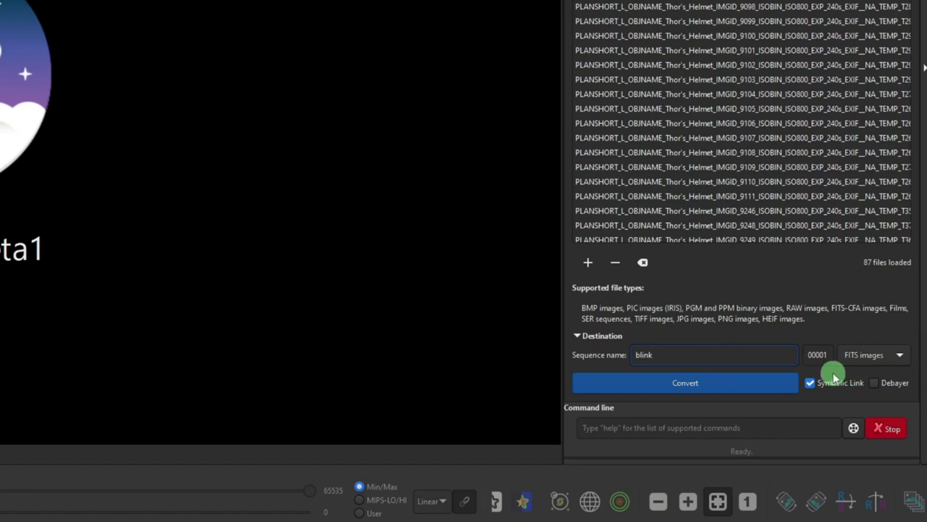
pyautogui.click(714, 389)
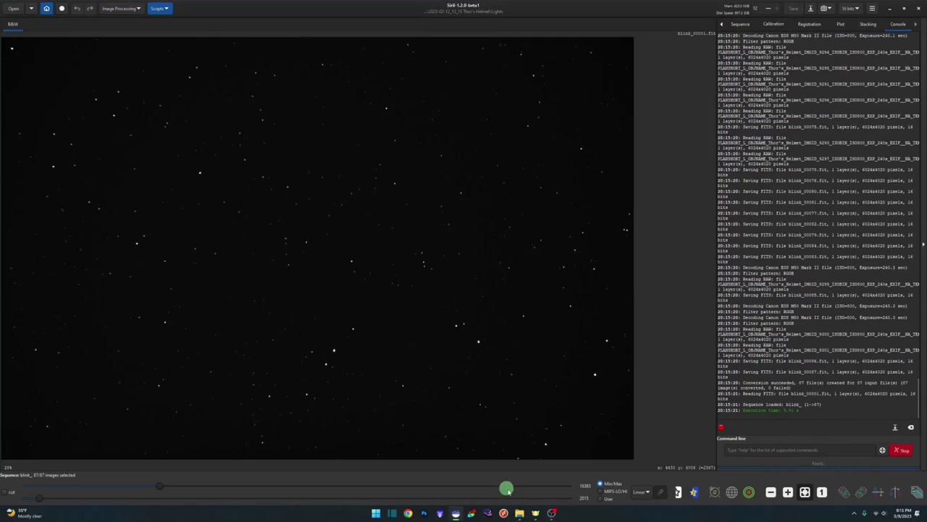
# Open the Lights folder and inspect blink_.seq and the first converted blink frames
pyautogui.click(520, 513)
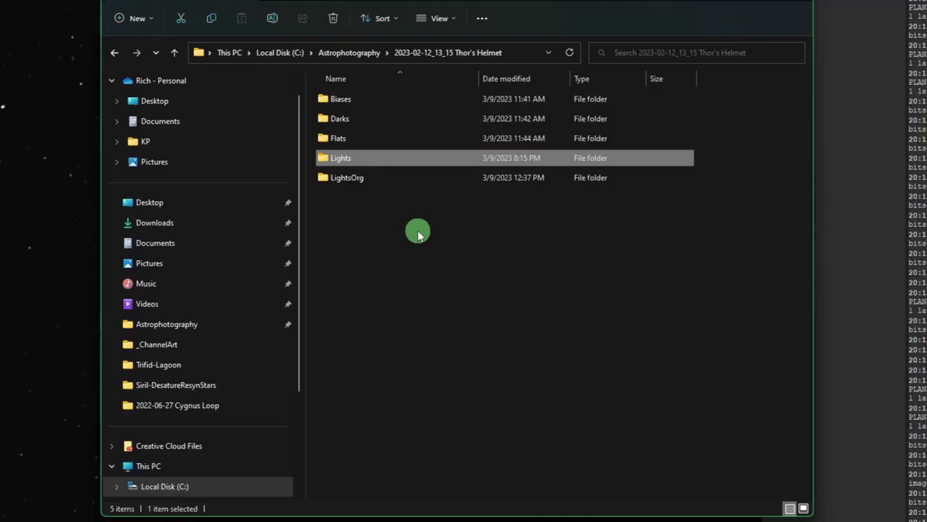
pyautogui.doubleClick(416, 159)
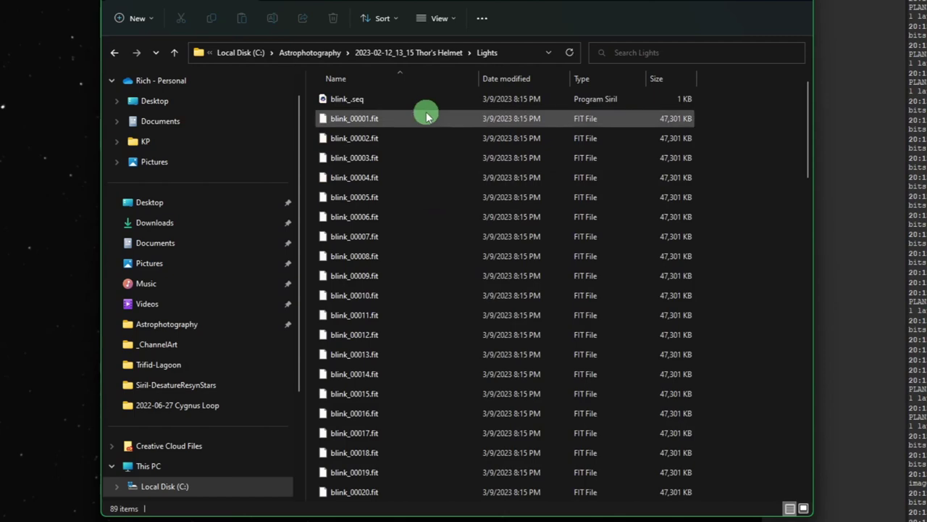
pyautogui.click(383, 98)
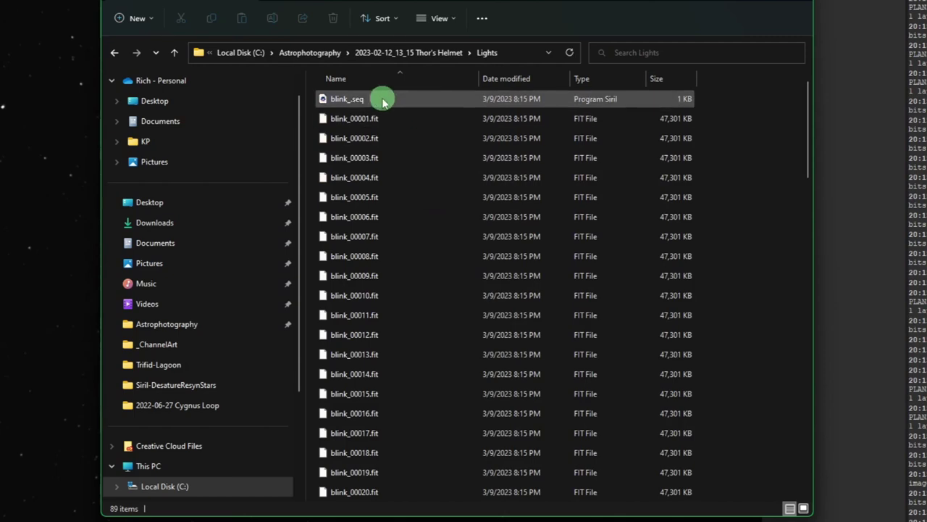
pyautogui.click(416, 119)
pyautogui.click(420, 137)
pyautogui.click(425, 158)
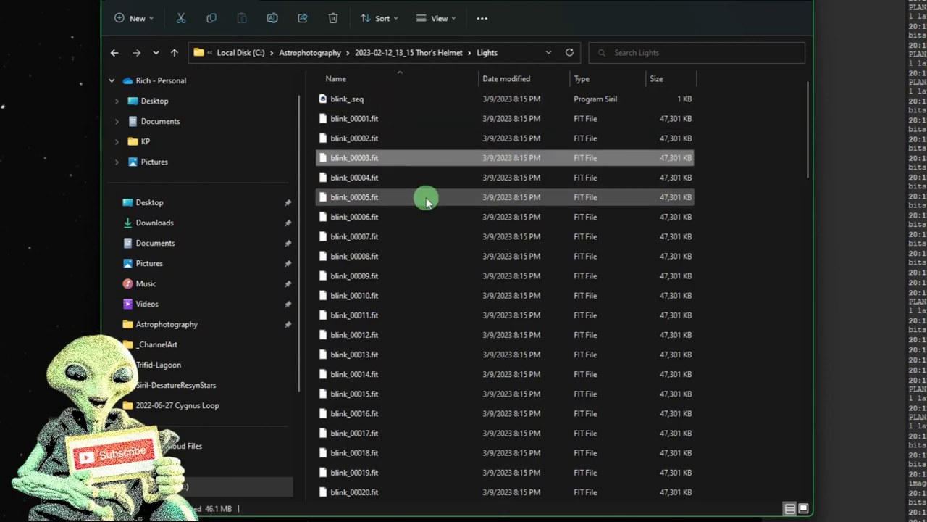
# Check the remaining blink frames past blink_00010.fit, then return to Thor's Helmet and minimize Explorer
pyautogui.click(426, 198)
pyautogui.click(425, 253)
pyautogui.click(429, 296)
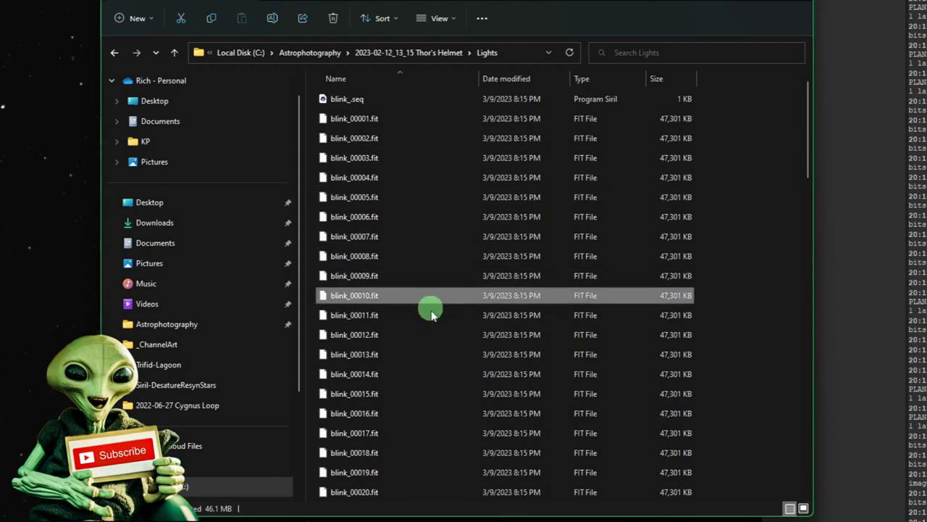
pyautogui.click(430, 335)
pyautogui.click(437, 393)
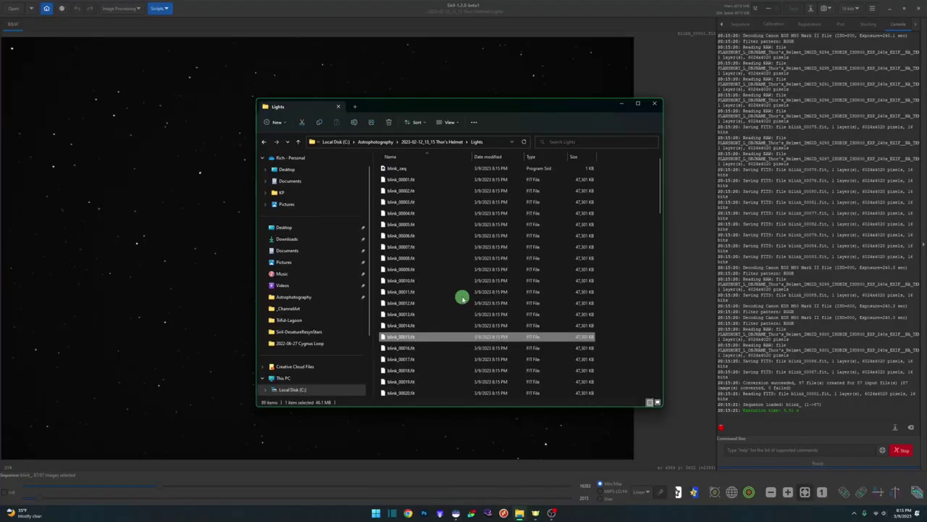
pyautogui.click(458, 141)
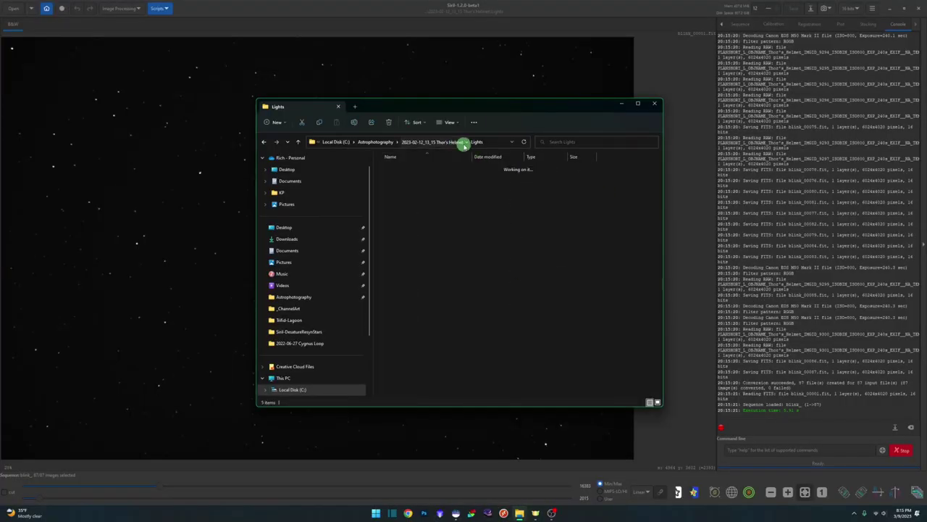
pyautogui.click(620, 106)
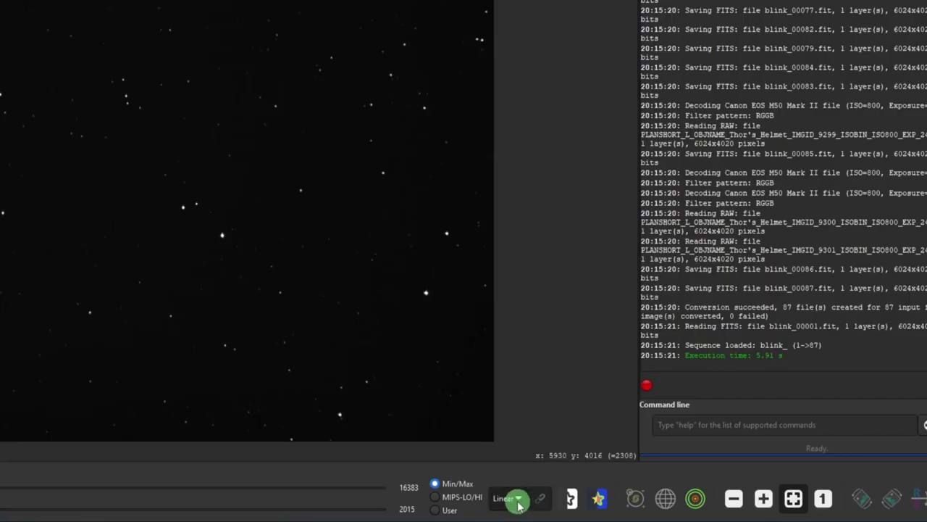
# Change the image display mode from Linear to AutoStretch
pyautogui.click(639, 491)
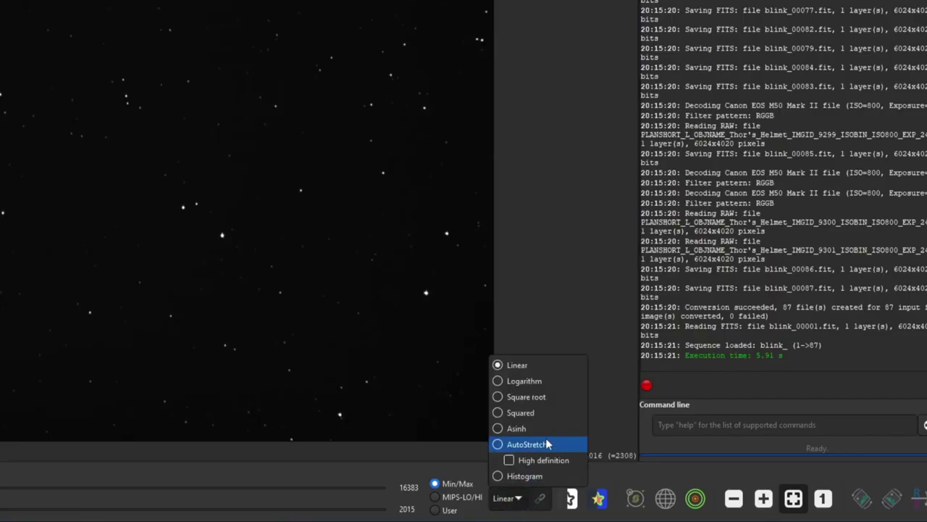
pyautogui.click(532, 444)
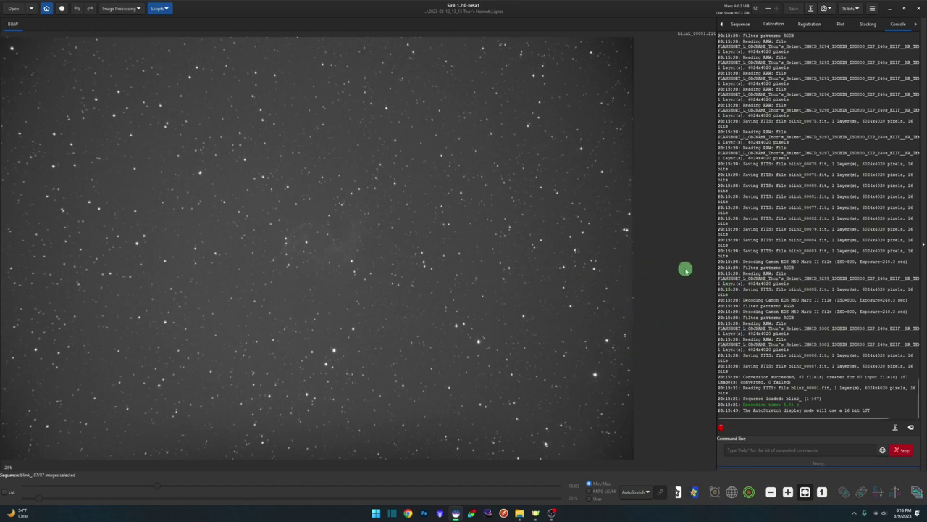
# Open the blink sequence's Frame List, move it aside, and show the first frame
pyautogui.click(739, 26)
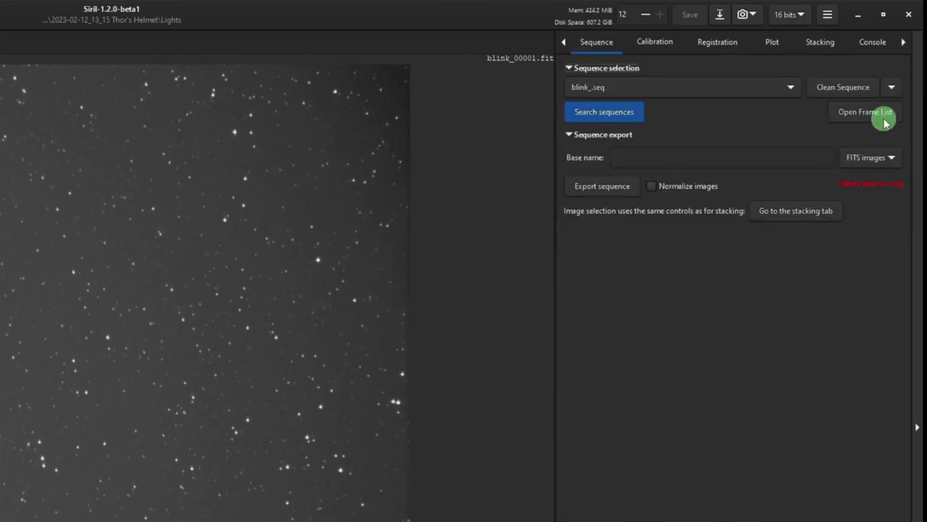
pyautogui.click(886, 122)
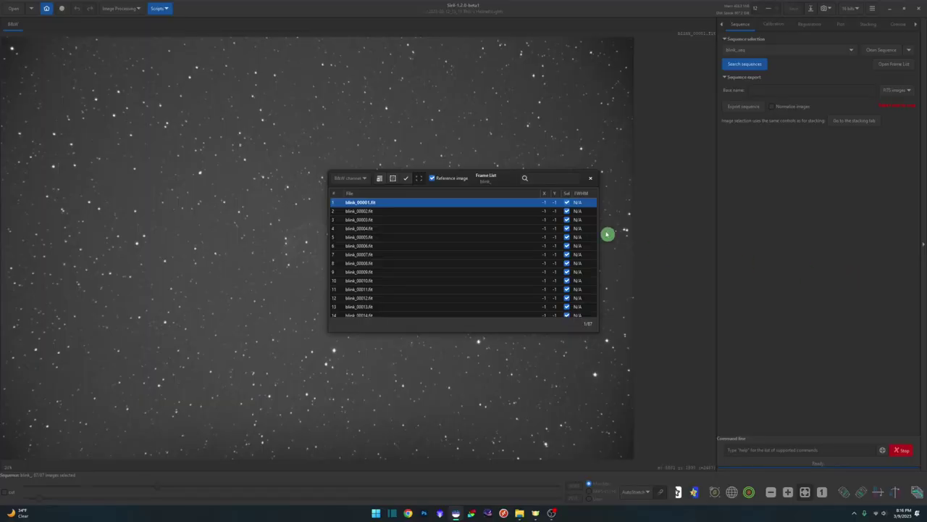
pyautogui.click(593, 179)
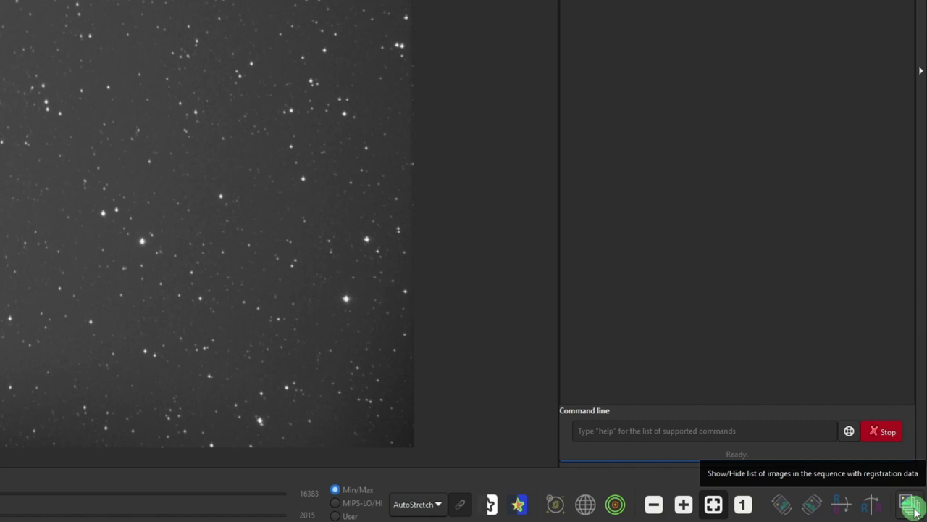
pyautogui.click(914, 511)
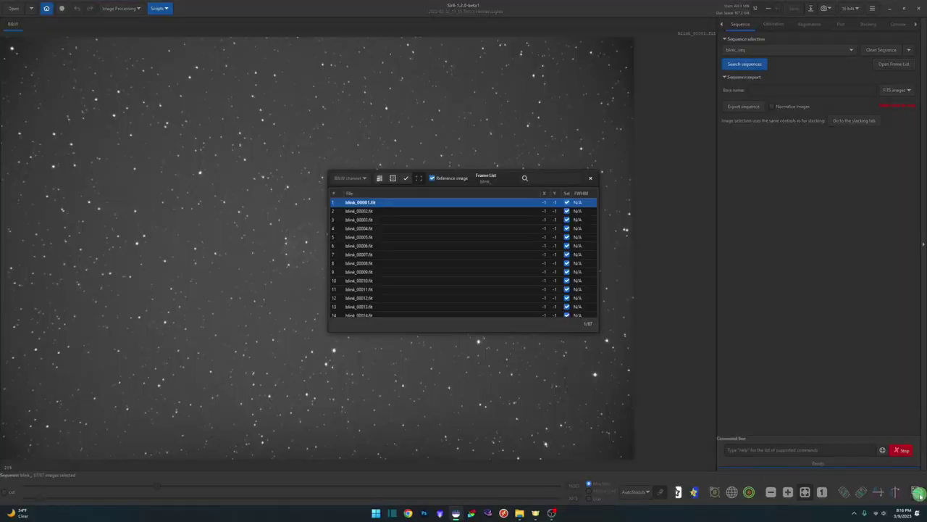
pyautogui.moveTo(471, 178); pyautogui.dragTo(697, 154)
pyautogui.click(645, 180)
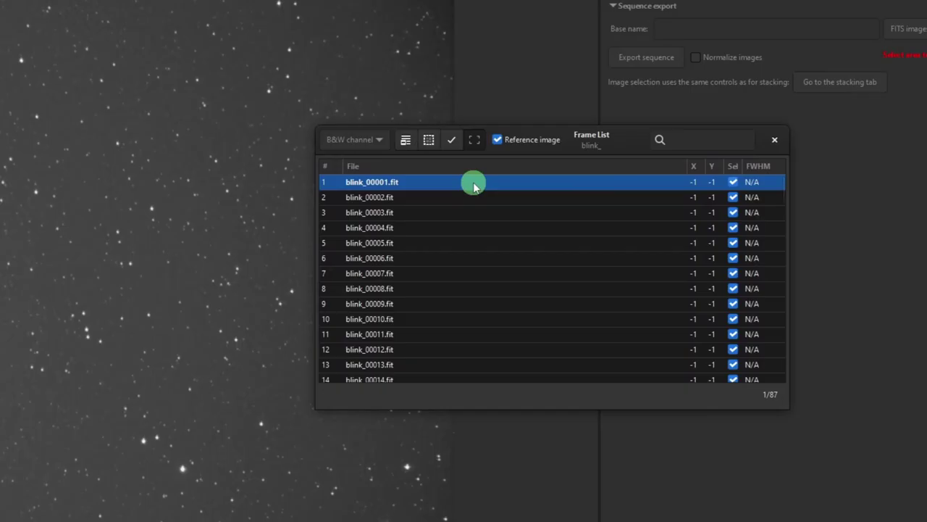
pyautogui.press('Down')
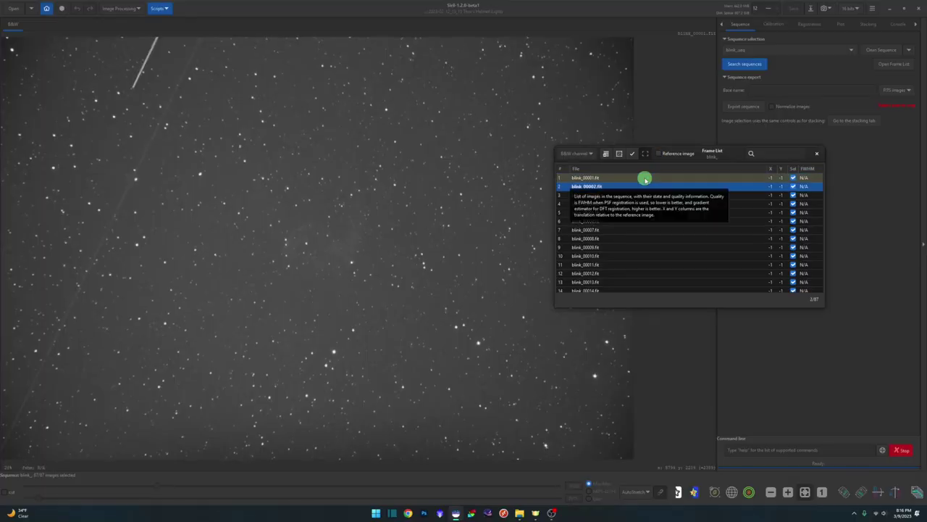
pyautogui.press('Down')
pyautogui.press('Down')
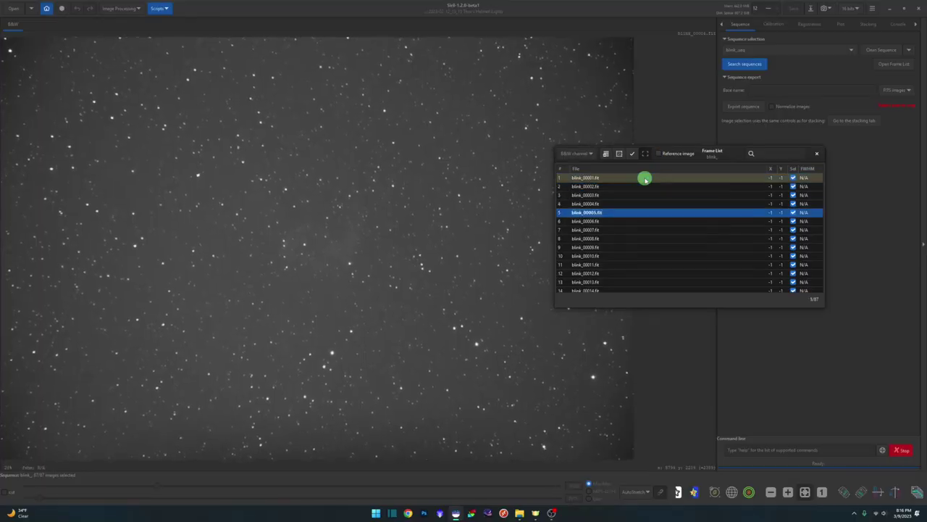
pyautogui.click(644, 179)
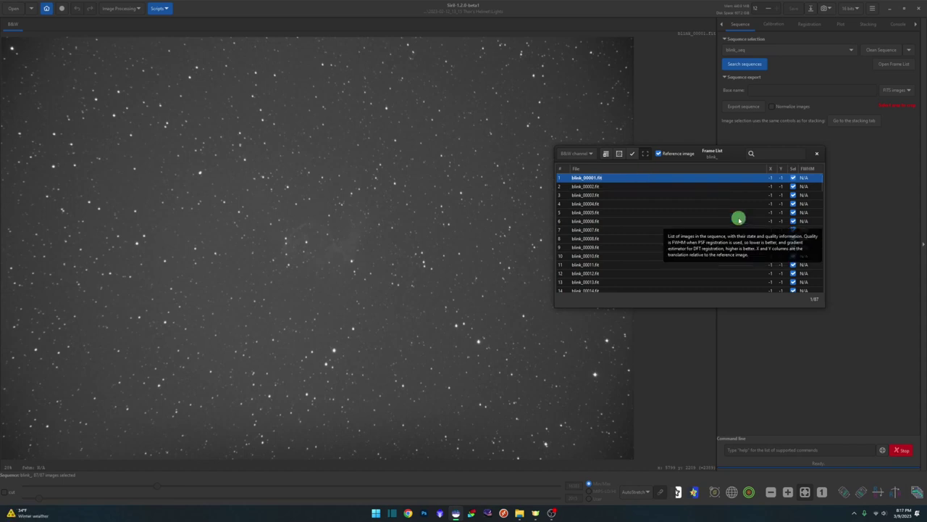
pyautogui.press('Down')
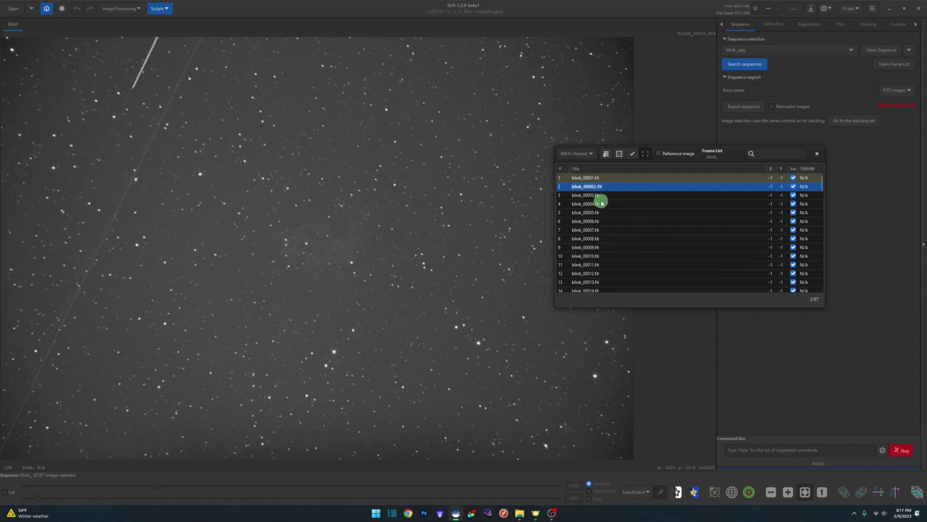
pyautogui.click(600, 195)
pyautogui.click(602, 204)
pyautogui.click(604, 213)
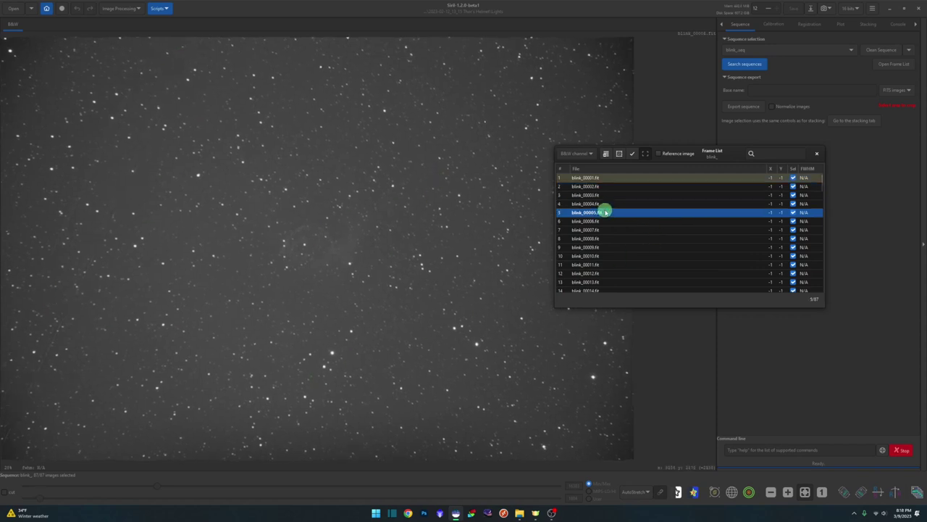
pyautogui.click(607, 186)
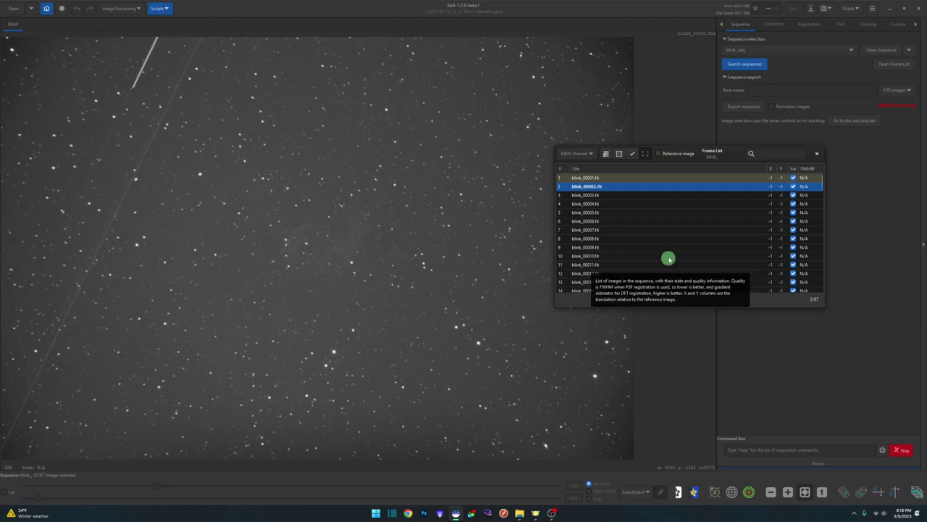
pyautogui.press('Down')
pyautogui.press('Down')
pyautogui.press('Down')
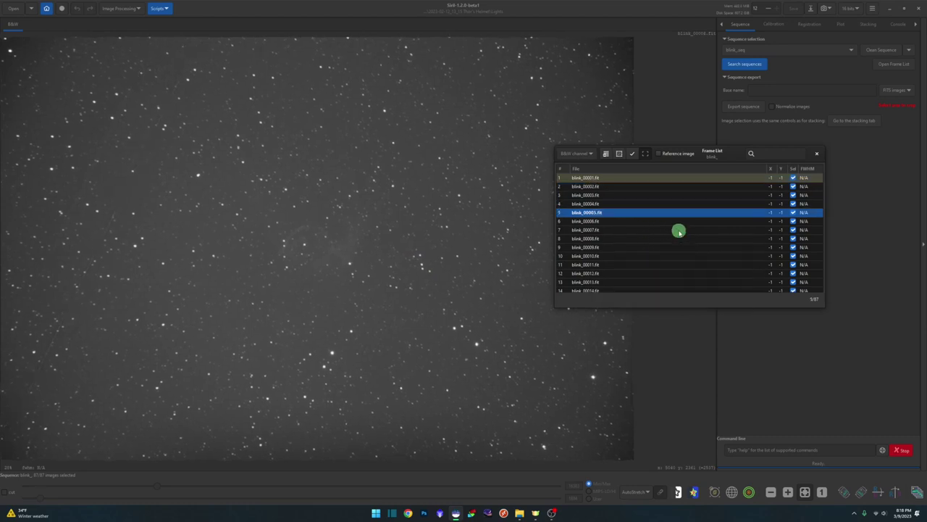
pyautogui.press('Down')
pyautogui.press('Down')
pyautogui.press('Down')
pyautogui.press('Down')
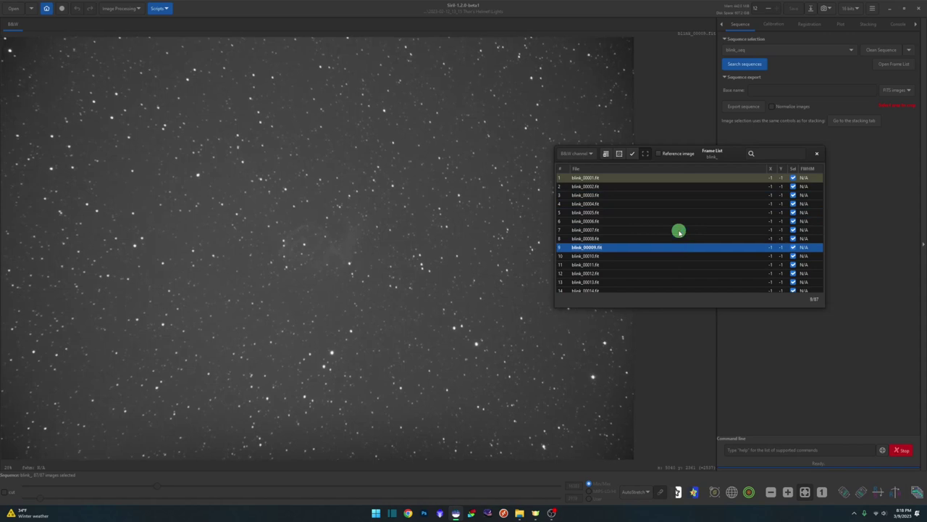
pyautogui.press('Down')
pyautogui.press('Down')
pyautogui.press('Down')
pyautogui.press('Down')
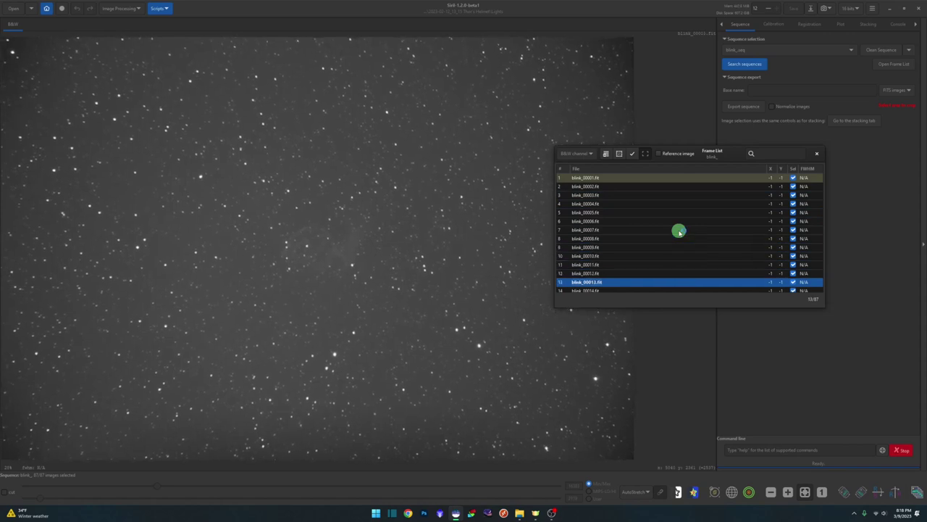
pyautogui.press('Down')
pyautogui.press('Down')
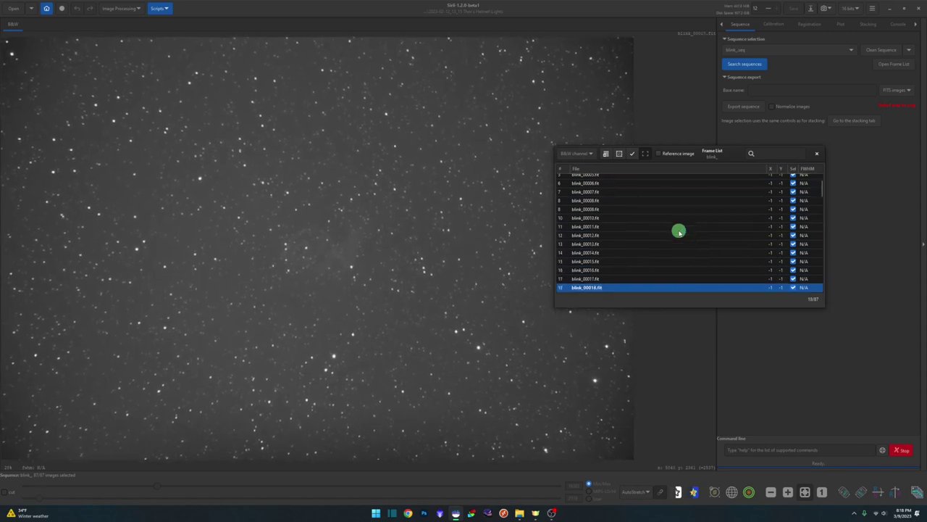
pyautogui.press('Down')
pyautogui.press('Down')
pyautogui.press('Down')
pyautogui.press('Down')
pyautogui.press('Down')
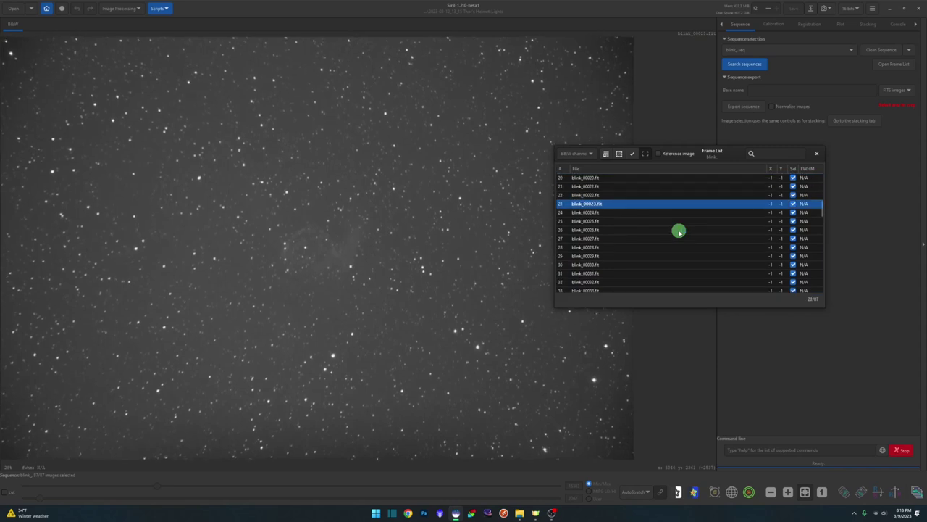
pyautogui.press('Up')
pyautogui.press('Up')
pyautogui.press('pageup')
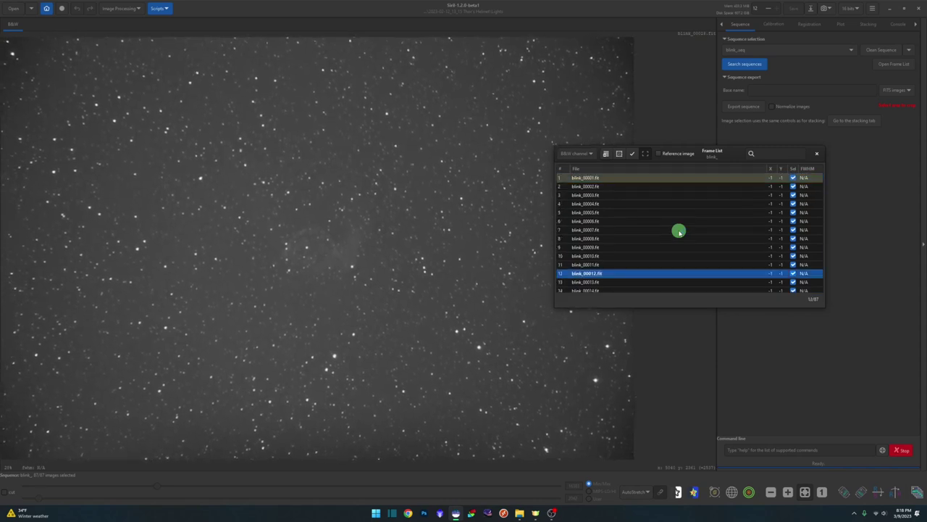
pyautogui.press('Up')
pyautogui.press('Up')
pyautogui.press('Up')
pyautogui.press('Up')
pyautogui.press('Up')
pyautogui.press('Up')
pyautogui.press('Up')
pyautogui.press('Up')
pyautogui.press('Up')
pyautogui.press('Up')
pyautogui.press('Up')
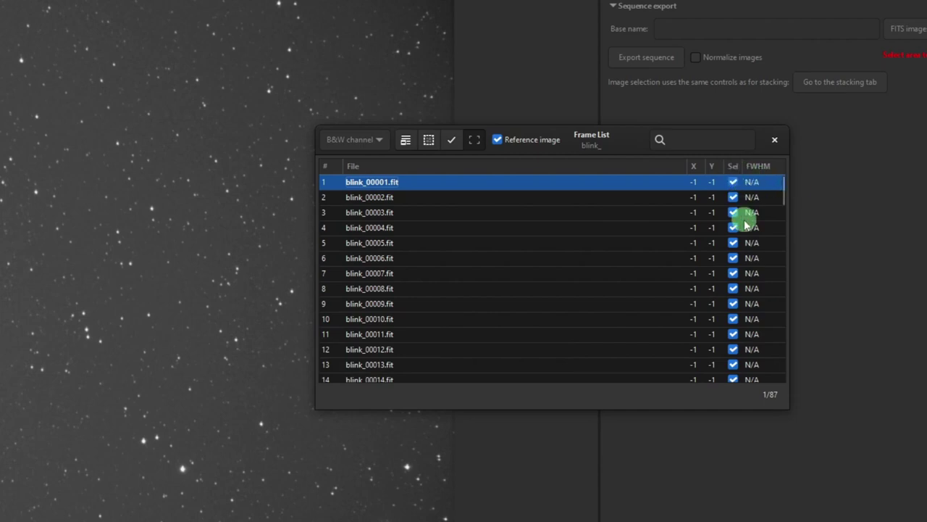
# Uncheck frames blink_00001 through blink_00010 in the Frame List, then close it
pyautogui.click(733, 181)
pyautogui.click(733, 197)
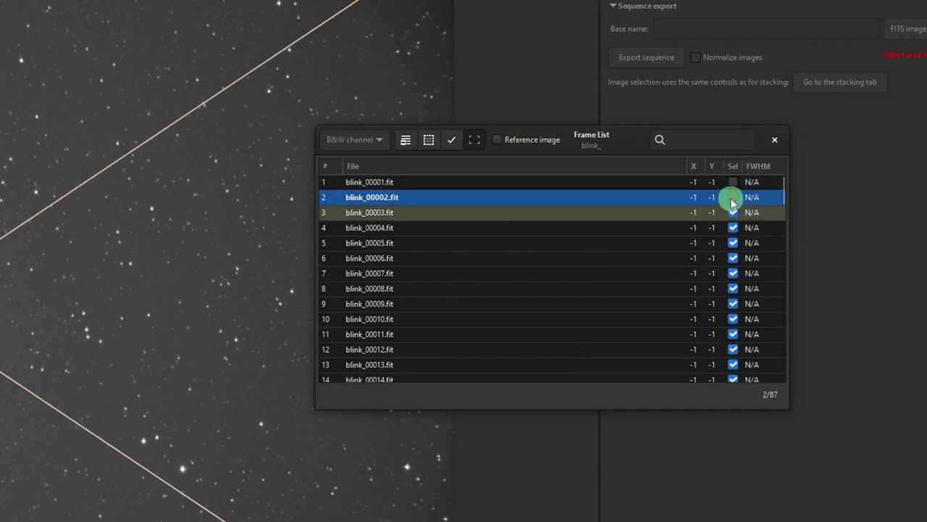
pyautogui.click(733, 212)
pyautogui.click(733, 227)
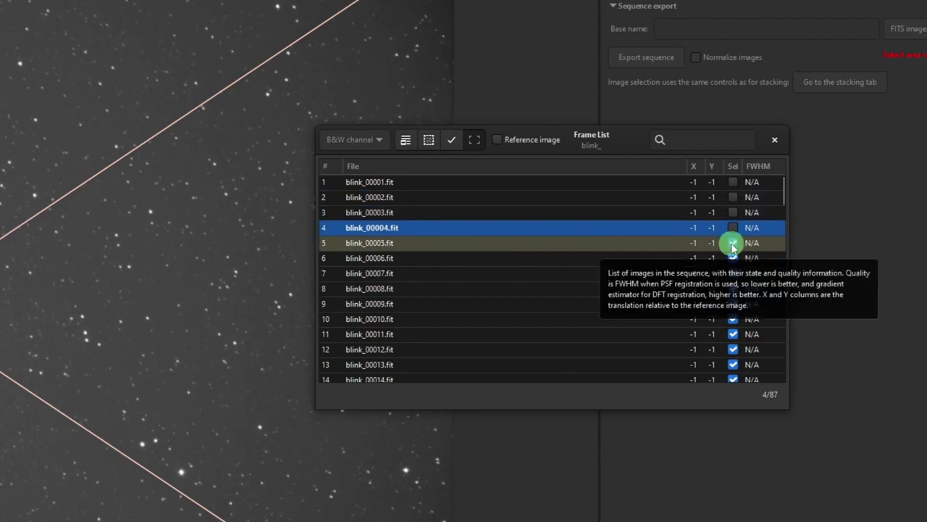
pyautogui.click(733, 242)
pyautogui.click(733, 257)
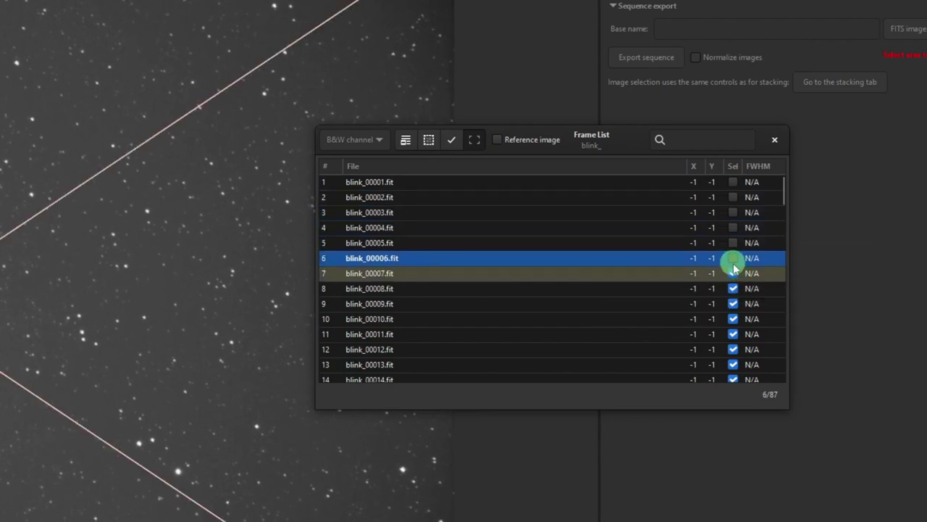
pyautogui.click(733, 273)
pyautogui.click(733, 289)
pyautogui.click(733, 303)
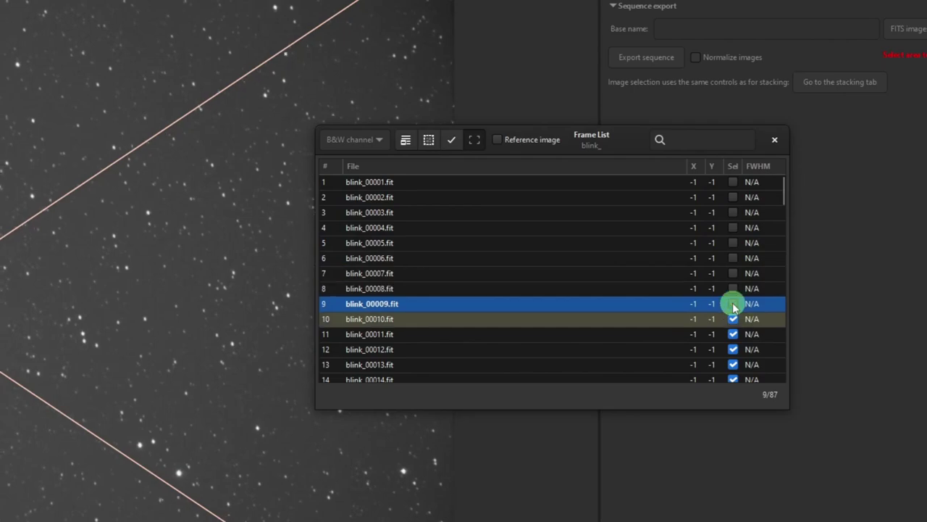
pyautogui.click(733, 319)
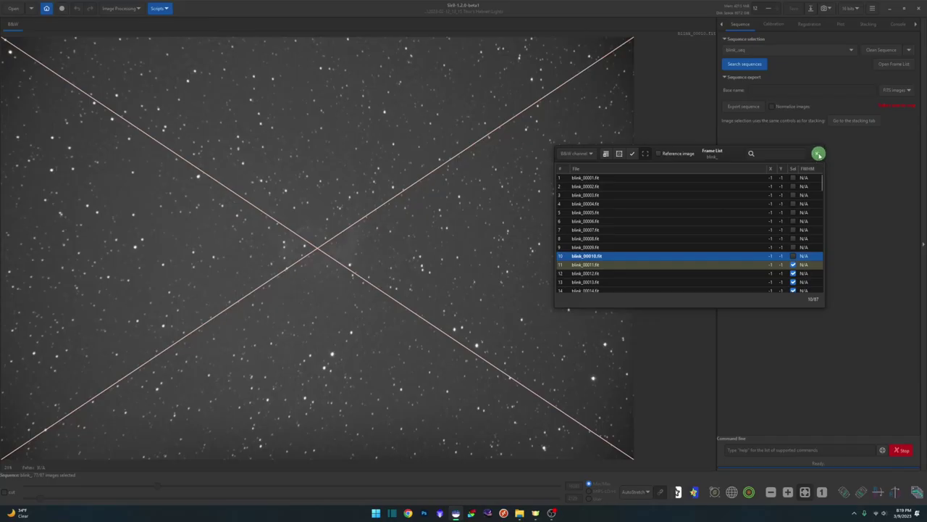
pyautogui.click(774, 139)
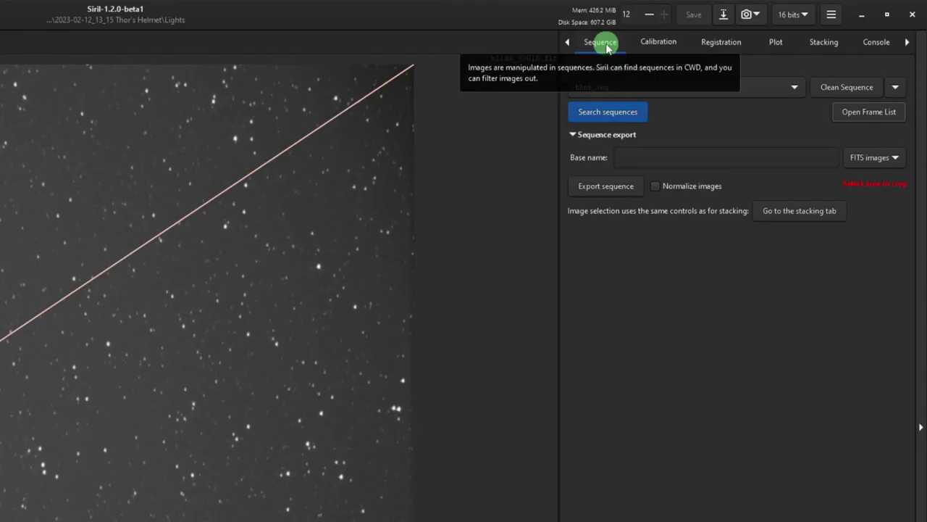
# Export the 77 selected frames as a FITS sequence with base name 'new'
pyautogui.click(648, 157)
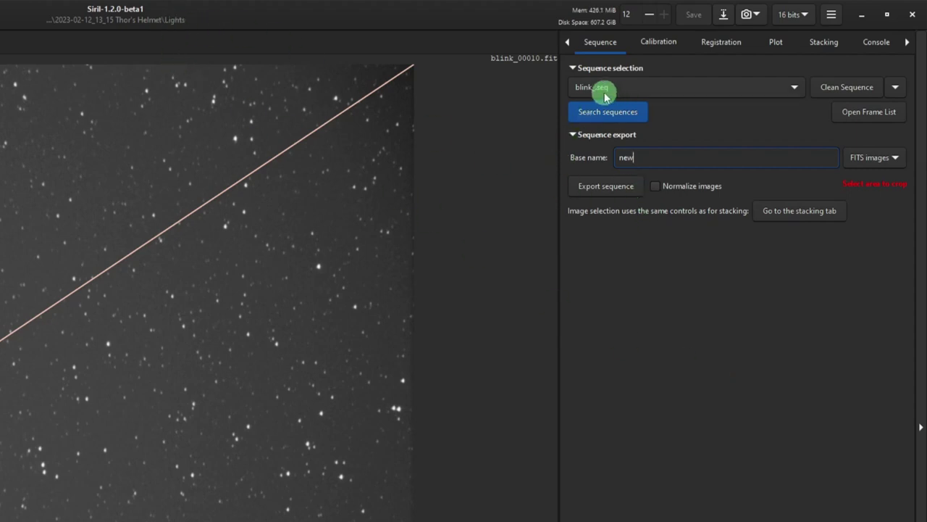
pyautogui.click(615, 190)
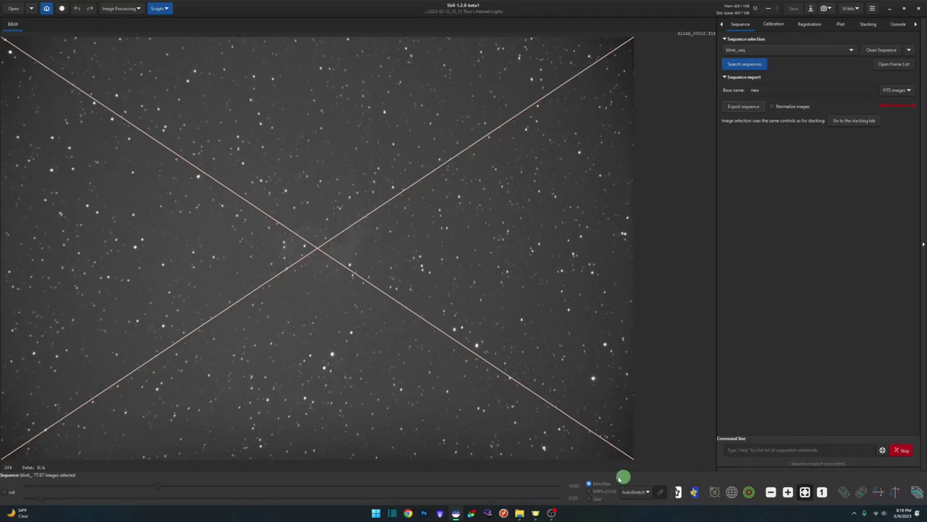
# Browse the Lights folder to find the exported files starting at new_00011.fit
pyautogui.click(520, 511)
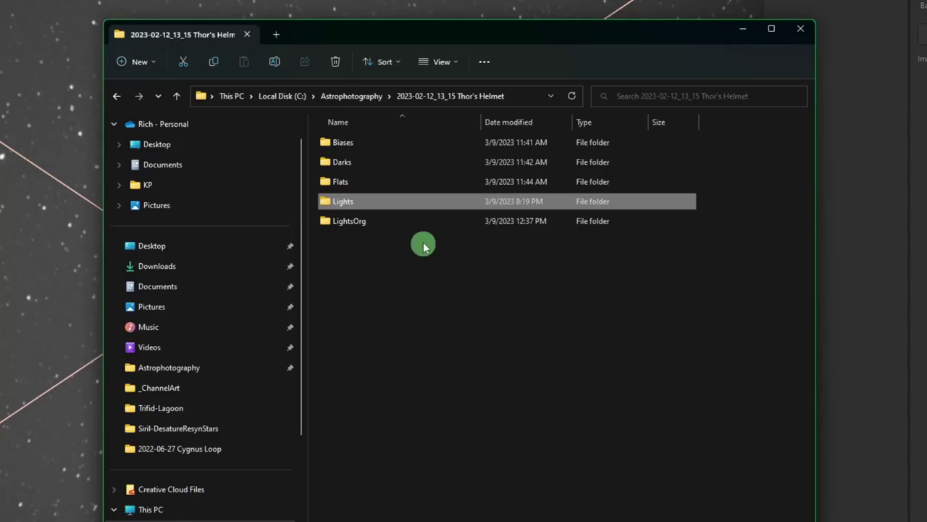
pyautogui.doubleClick(399, 205)
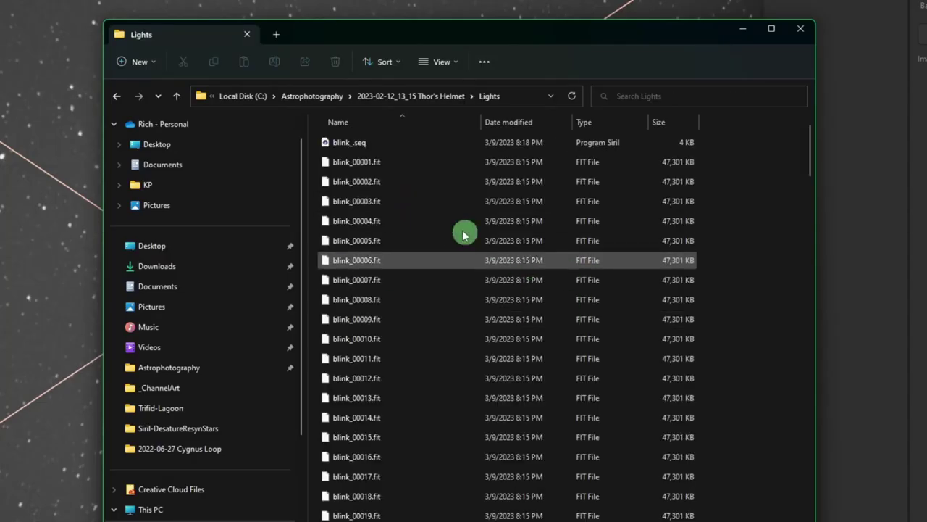
pyautogui.click(398, 142)
pyautogui.click(393, 201)
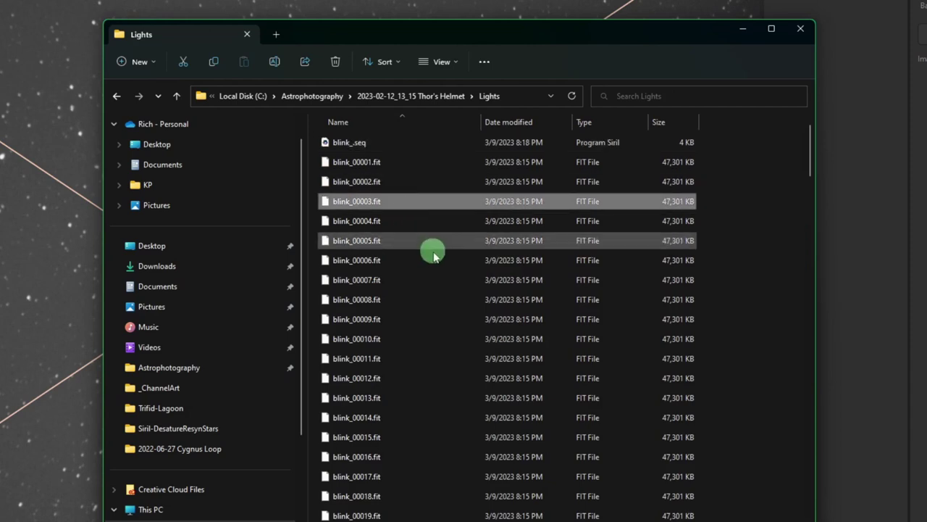
pyautogui.scroll(-8, 481, 339)
pyautogui.scroll(-19, 484, 344)
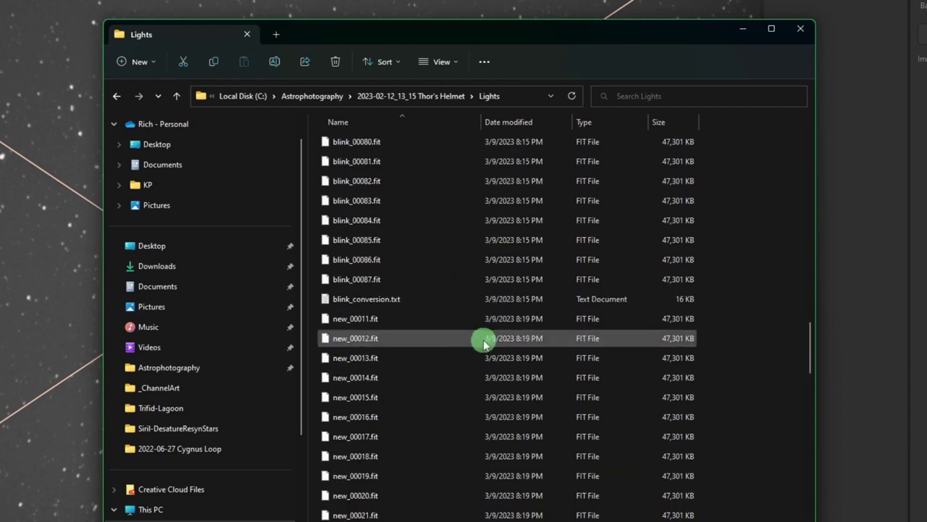
pyautogui.click(426, 318)
pyautogui.click(431, 375)
pyautogui.scroll(-15, 477, 387)
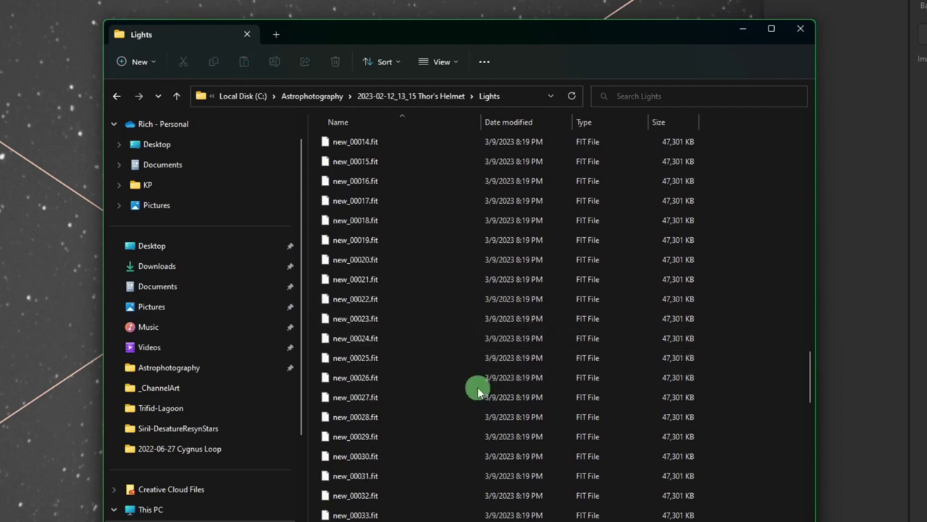
pyautogui.scroll(-7, 477, 386)
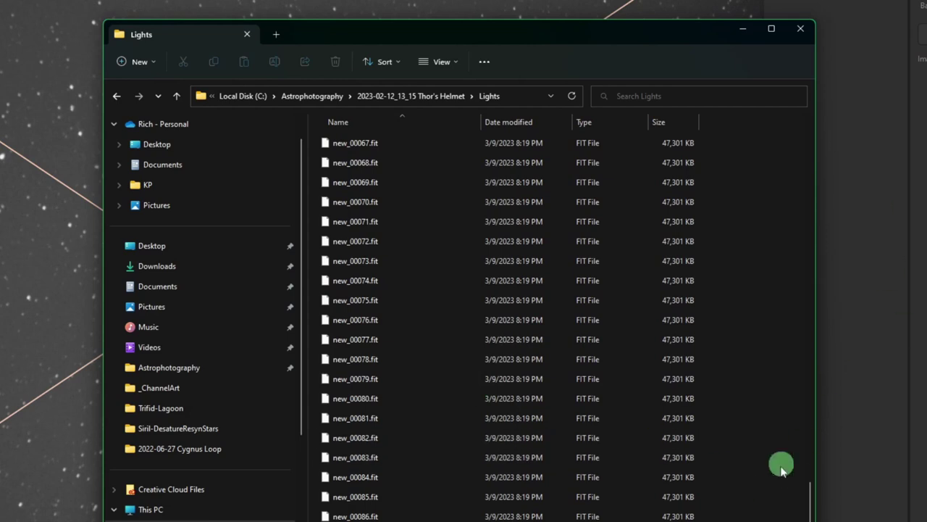
pyautogui.moveTo(811, 498); pyautogui.dragTo(819, 114)
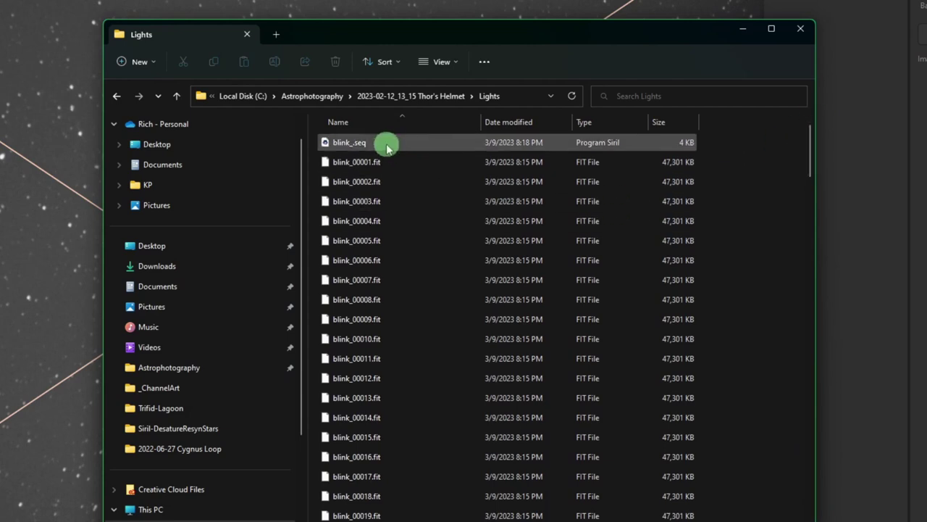
# Delete everything from blink_.seq through blink_conversion.txt in the Lights folder
pyautogui.click(384, 145)
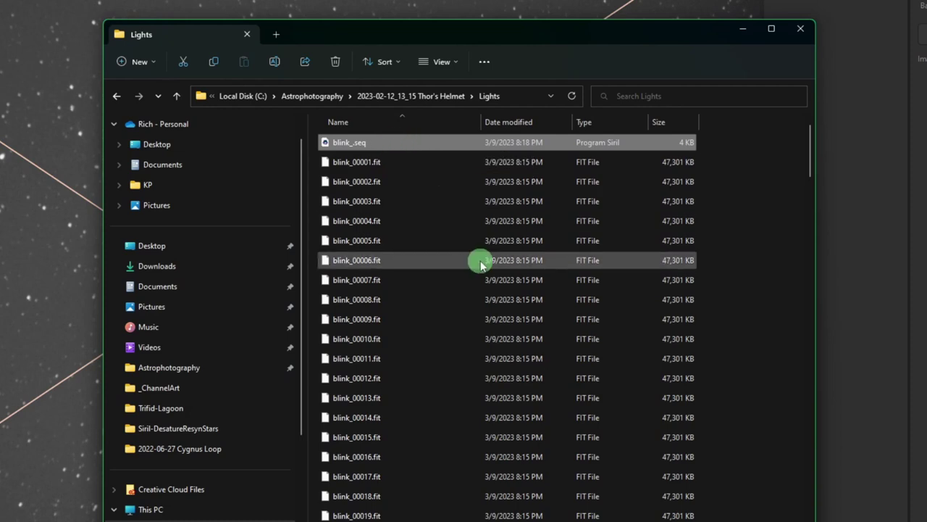
pyautogui.scroll(-12, 480, 261)
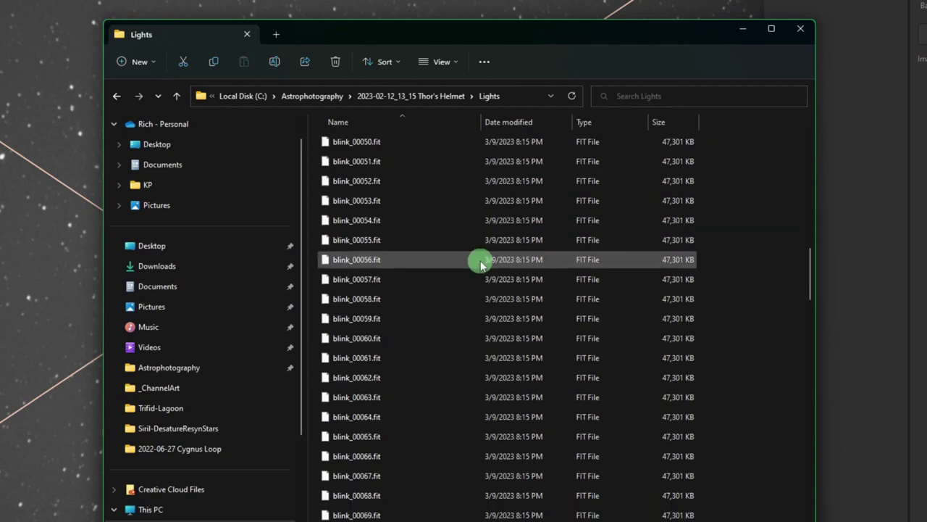
pyautogui.scroll(-11, 481, 262)
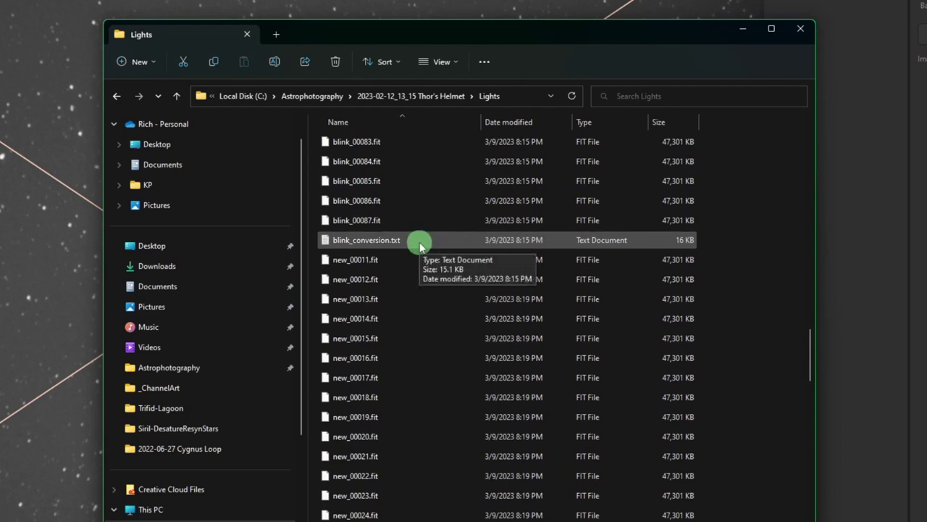
pyautogui.keyDown('shift'); pyautogui.click(420, 246); pyautogui.keyUp('shift')
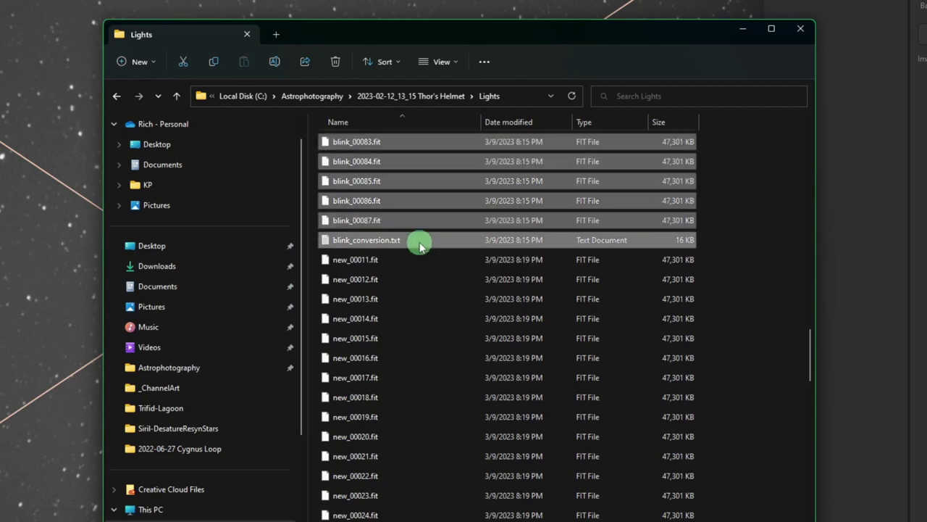
pyautogui.click(336, 63)
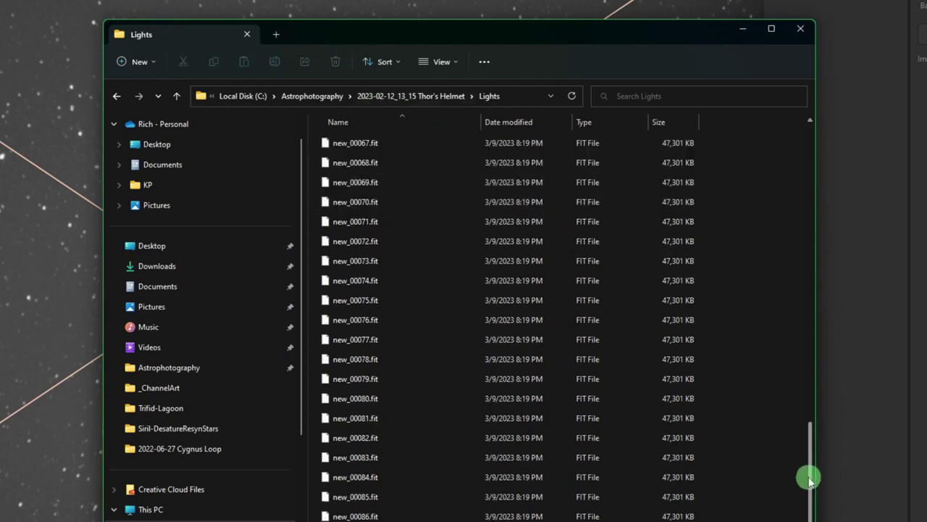
# Confirm only the new_ frames remain, then return to the Thor's Helmet folder
pyautogui.moveTo(810, 483); pyautogui.dragTo(814, 147)
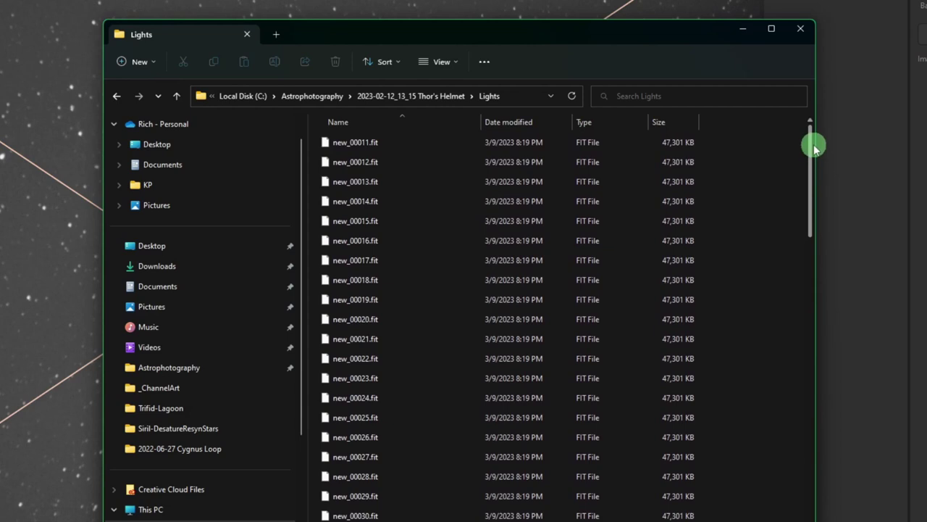
pyautogui.scroll(-4, 626, 331)
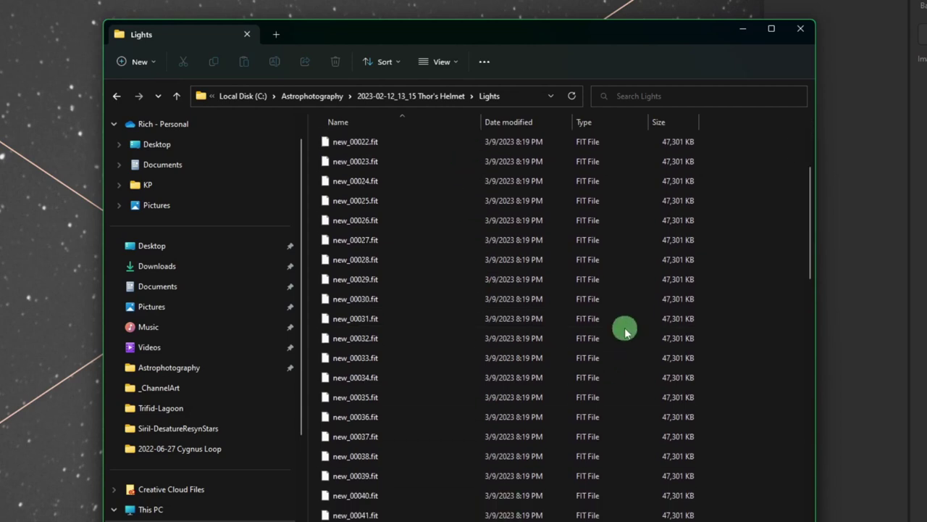
pyautogui.scroll(-15, 625, 331)
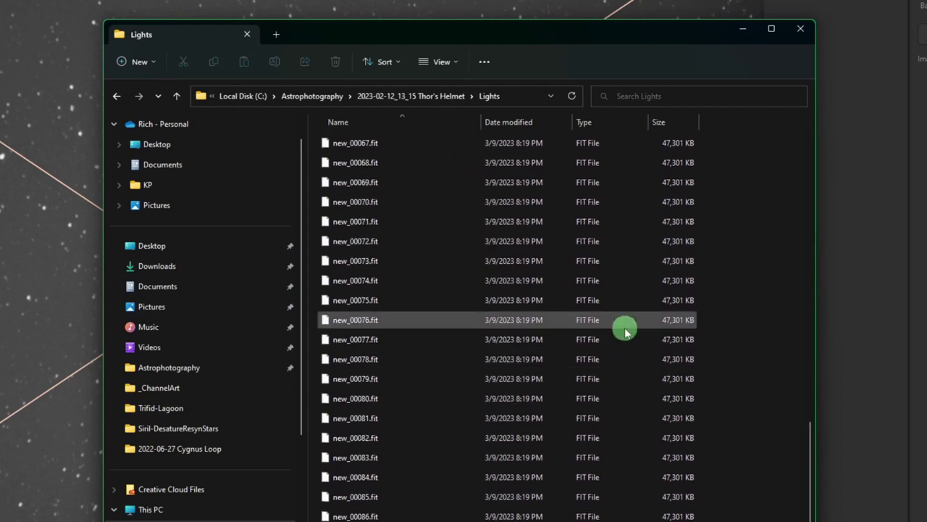
pyautogui.click(441, 96)
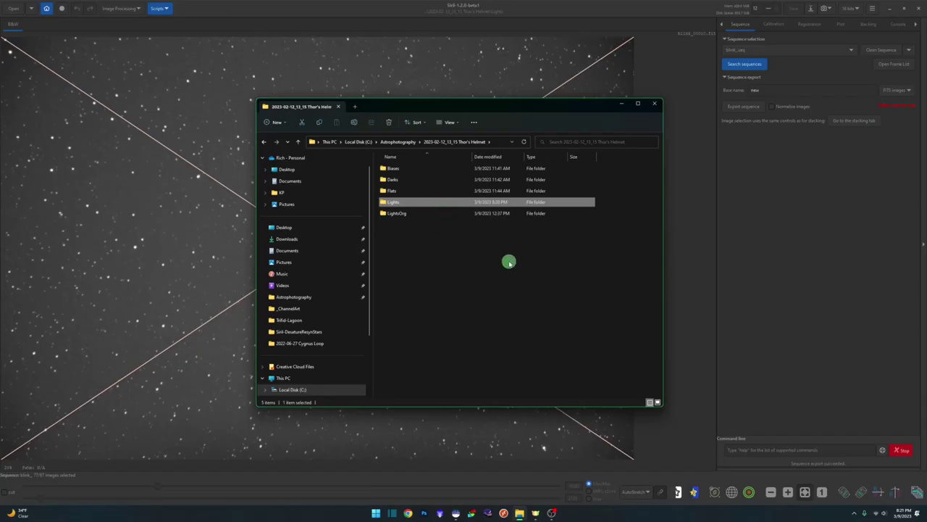
# Set Siril's working directory to Astrophotography/2023-02-12_13_15 Thor's Helmet via the Home button
pyautogui.click(621, 104)
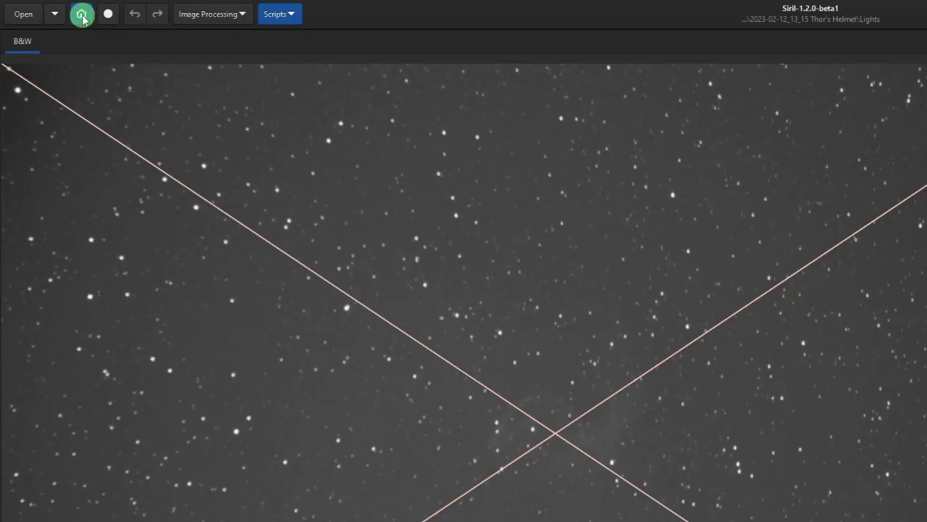
pyautogui.click(82, 14)
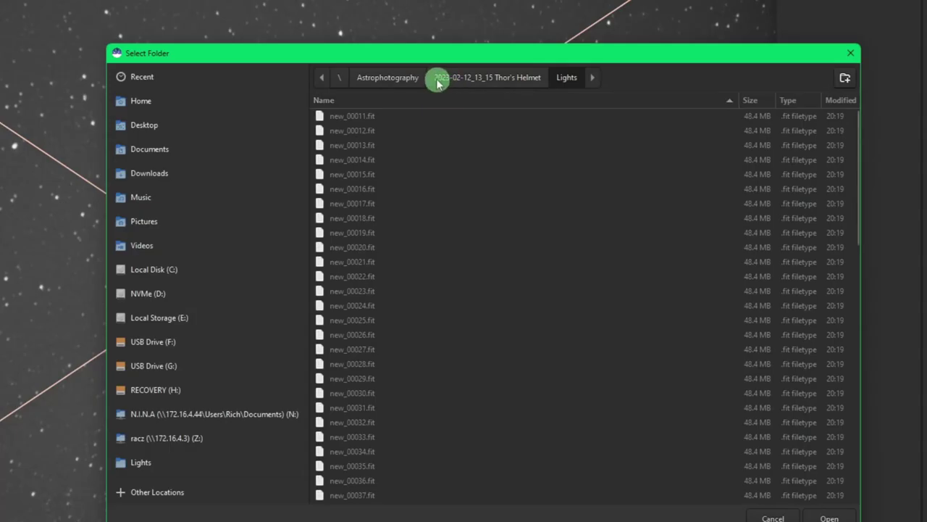
pyautogui.click(739, 239)
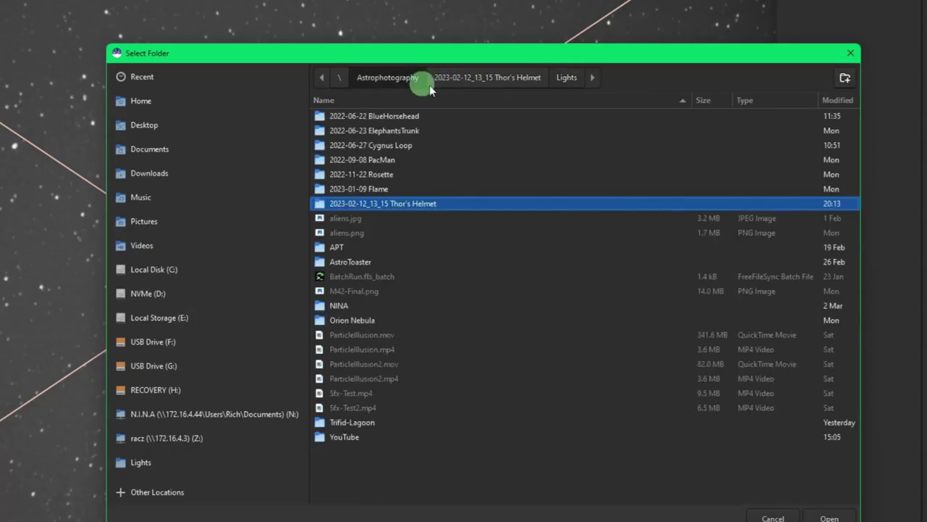
pyautogui.doubleClick(452, 206)
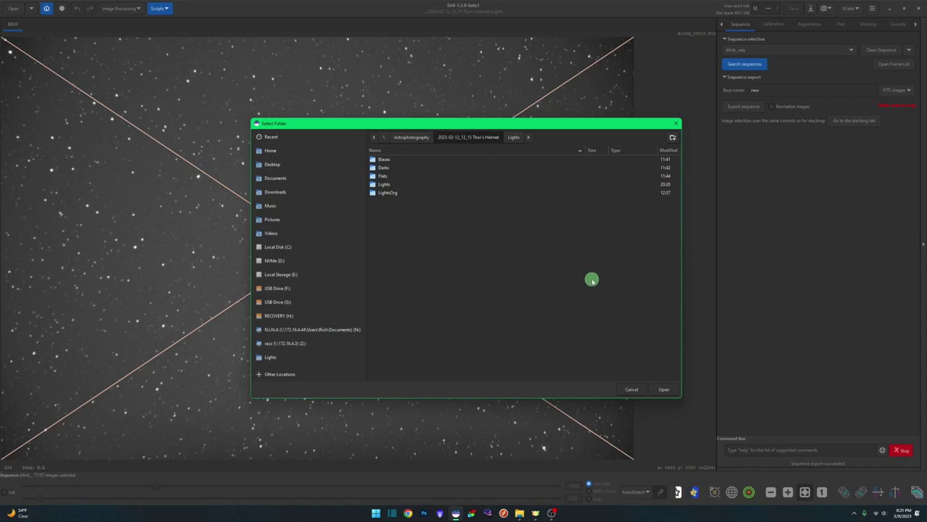
pyautogui.click(668, 390)
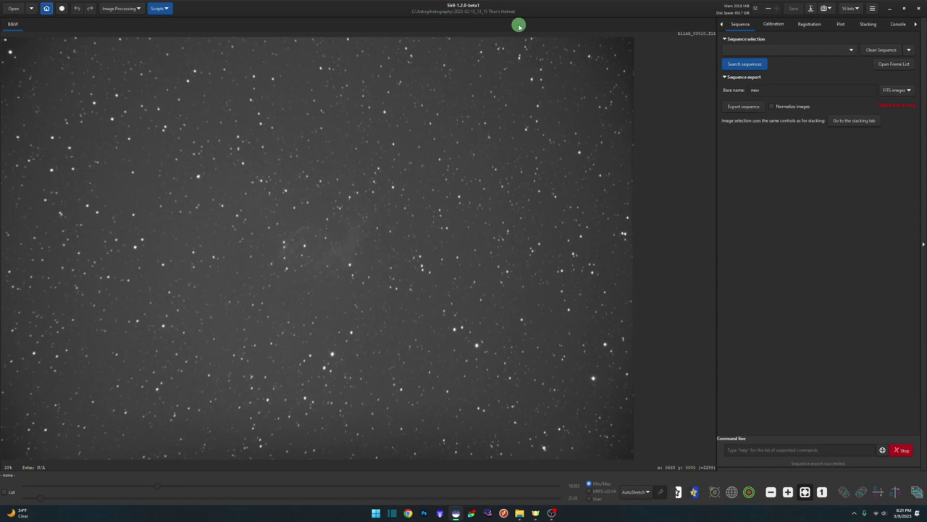
# Run the OSC_Preprocessing script, then open the stacked result_18496s.fit image
pyautogui.click(165, 8)
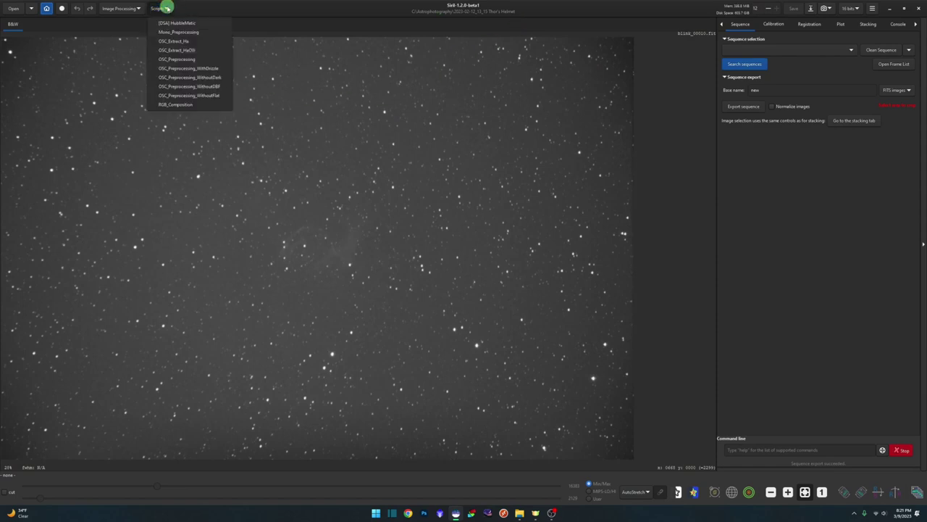
pyautogui.click(192, 60)
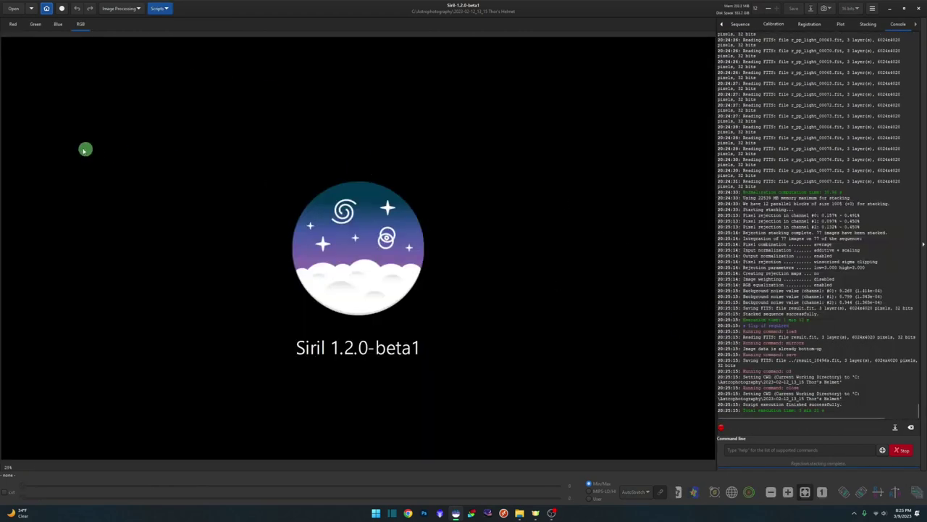
pyautogui.click(15, 11)
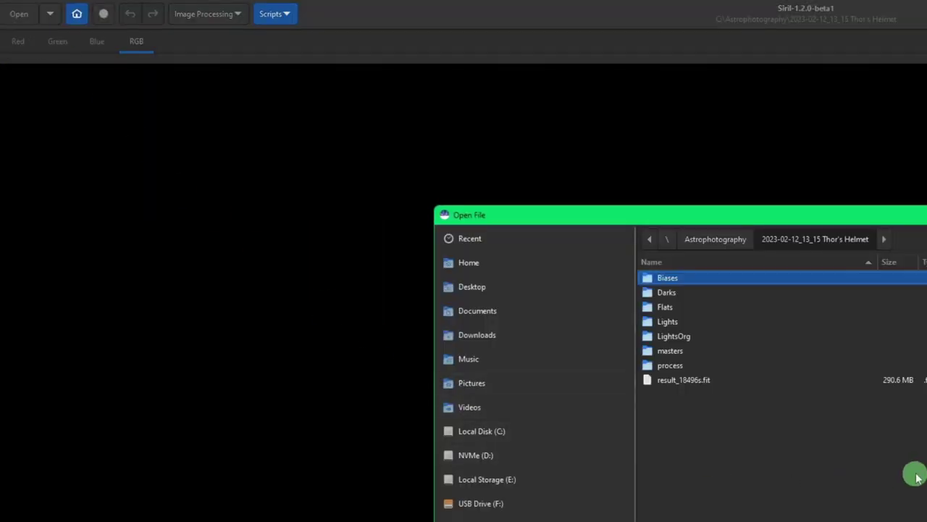
pyautogui.doubleClick(718, 384)
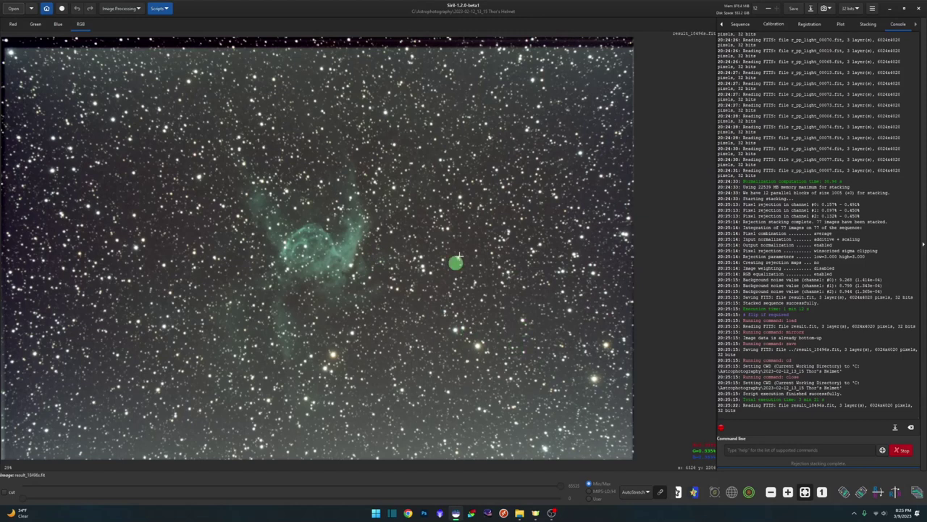
# In File Explorer, open the Thor's Helmet Lights folder to check its 77 new_ FIT frames
pyautogui.click(520, 512)
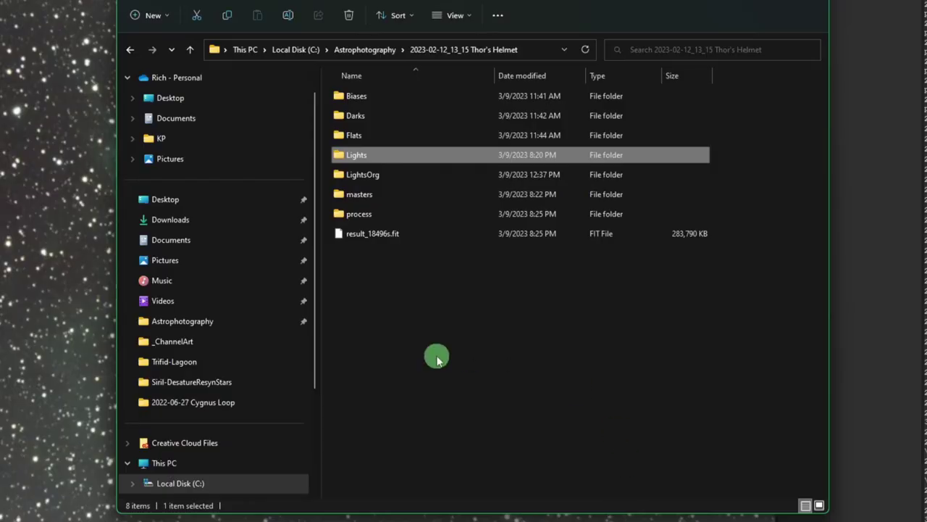
pyautogui.click(382, 217)
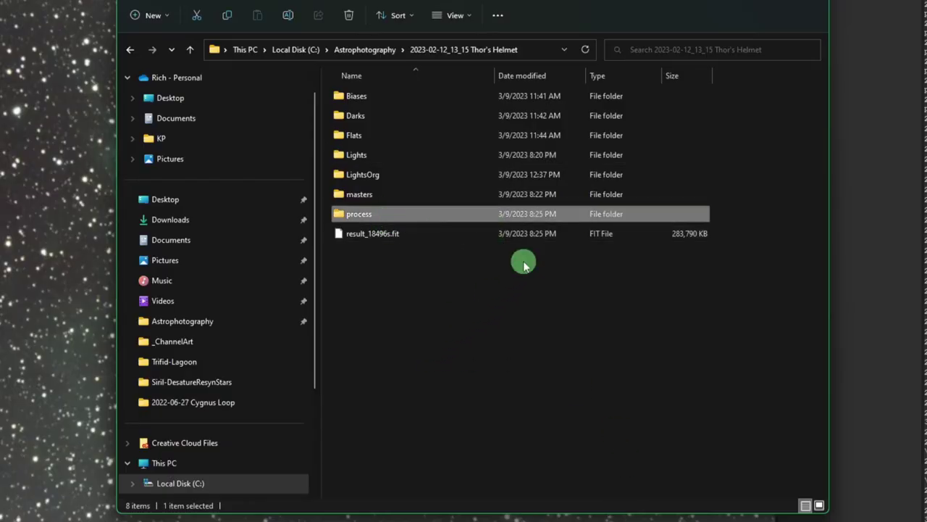
pyautogui.click(383, 195)
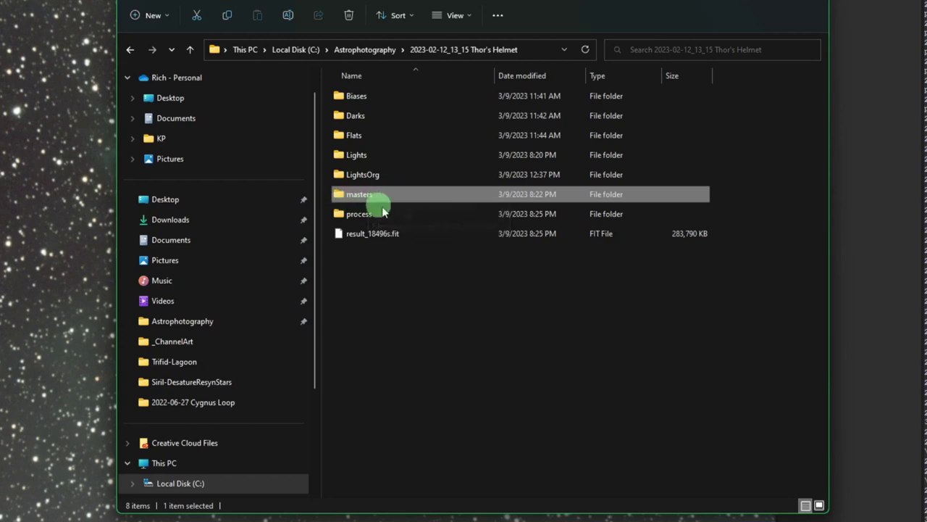
pyautogui.doubleClick(385, 158)
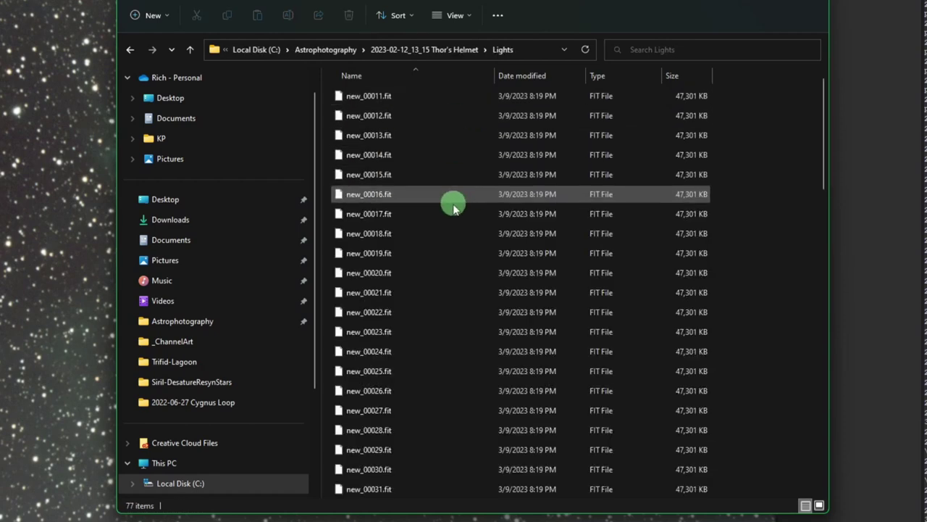